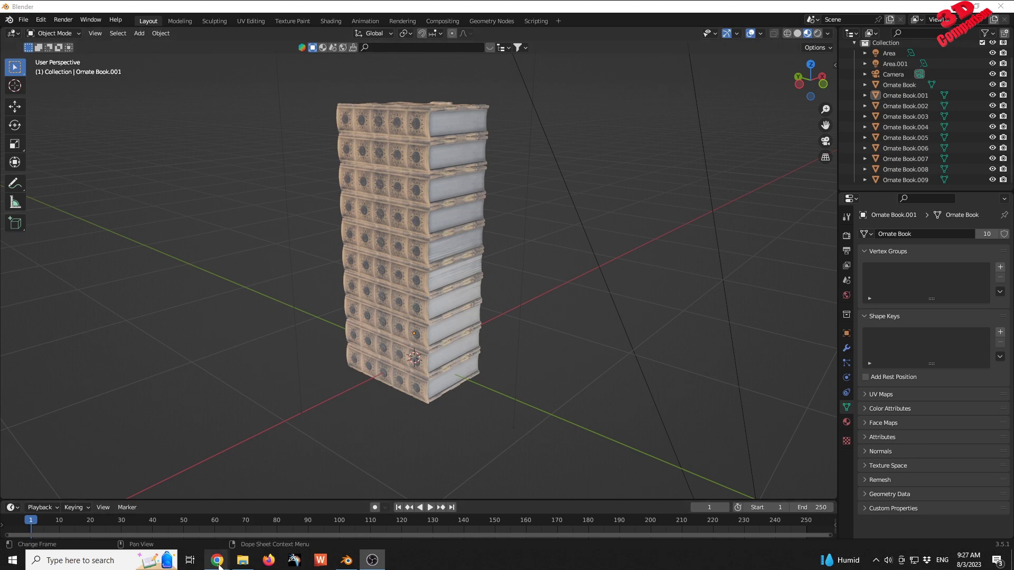
Switch to Chrome to examine the Ornate Book model's cover on Sketchfab up close and from several angles, and return to Blender
mouse_move(218, 565)
left_click(159, 521)
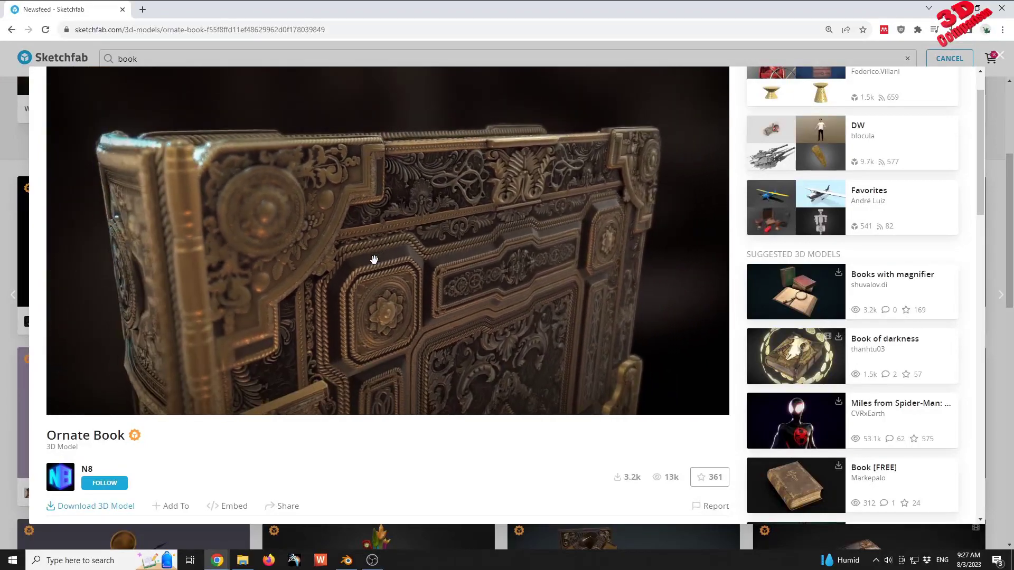
left_click(257, 27)
left_click_drag(514, 281, 469, 230)
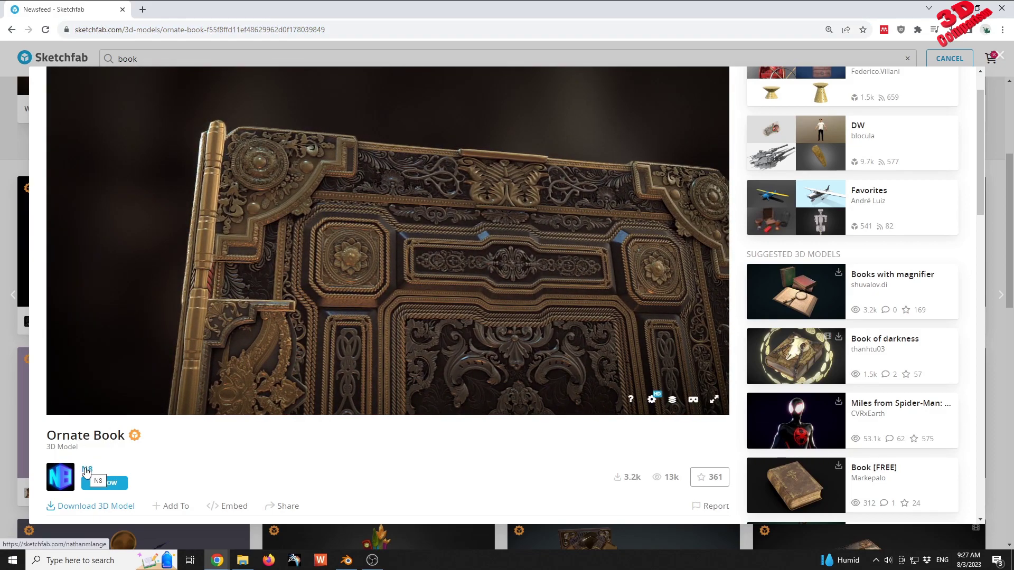
scroll(428, 273, "up", 10)
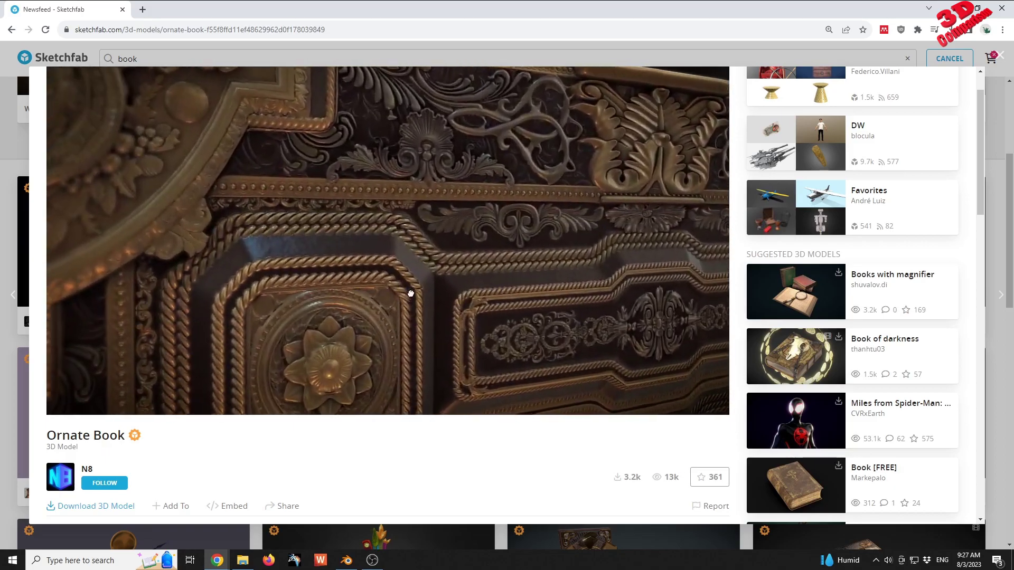
scroll(407, 298, "up", 10)
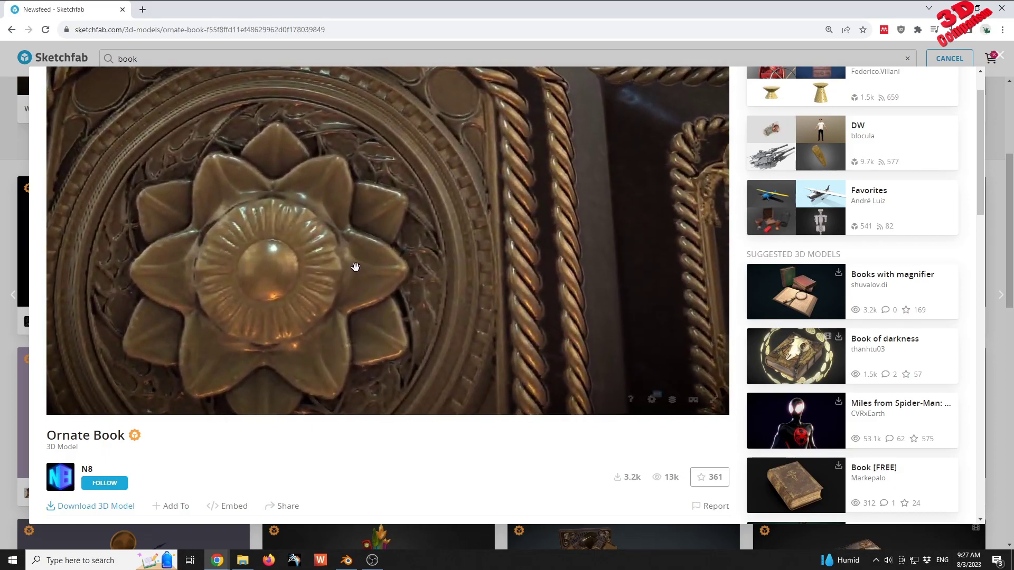
scroll(355, 267, "down", 10)
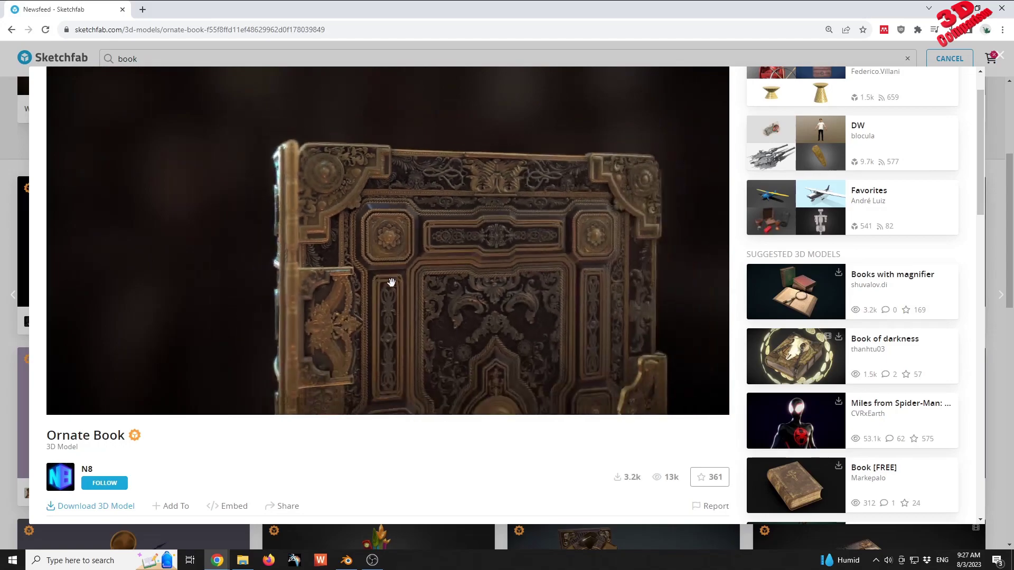
left_click_drag(391, 282, 321, 478)
left_click(346, 560)
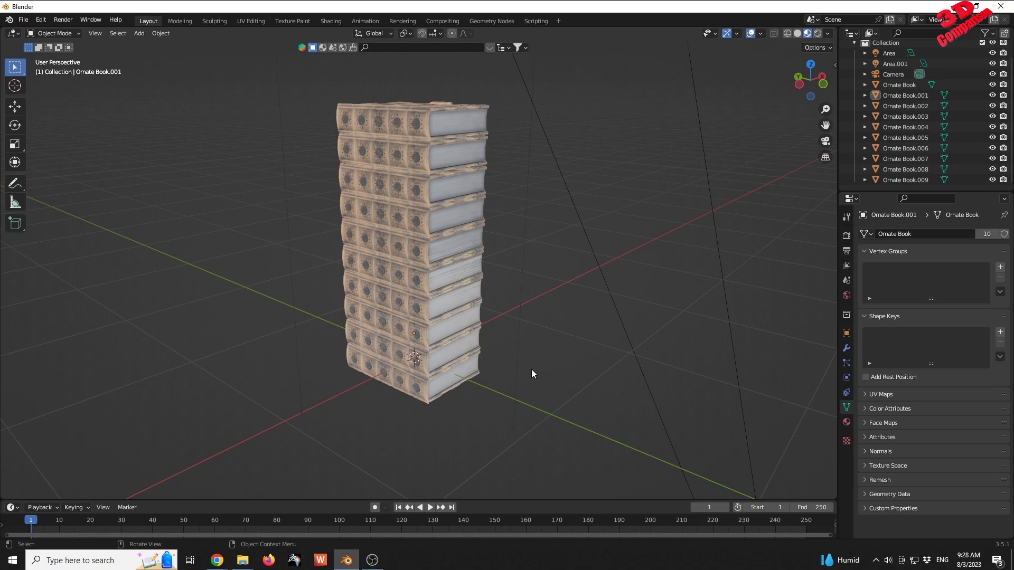
Rotate the second book from the bottom of the stack slightly about the global Z axis
left_click(470, 347)
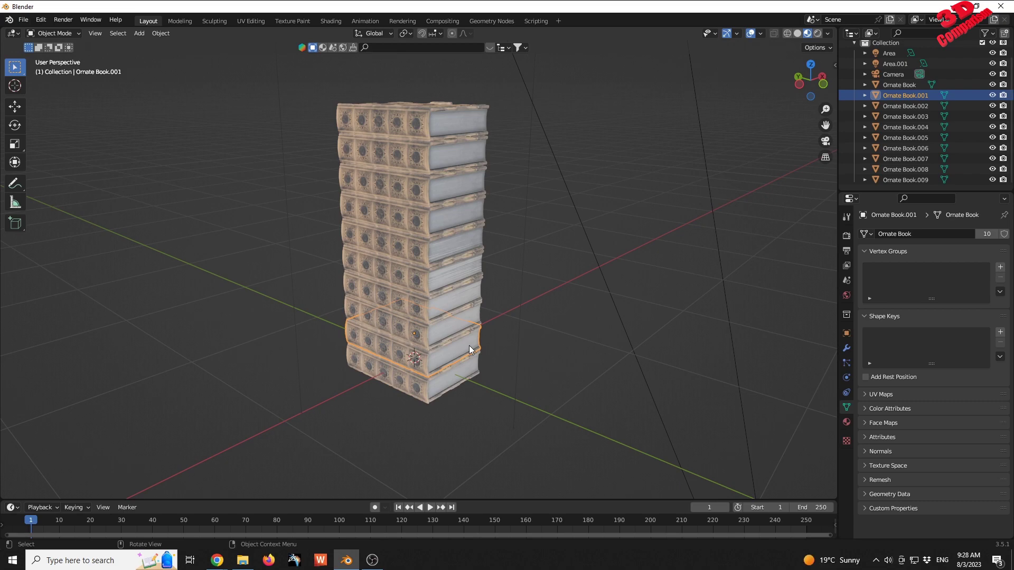
key("r")
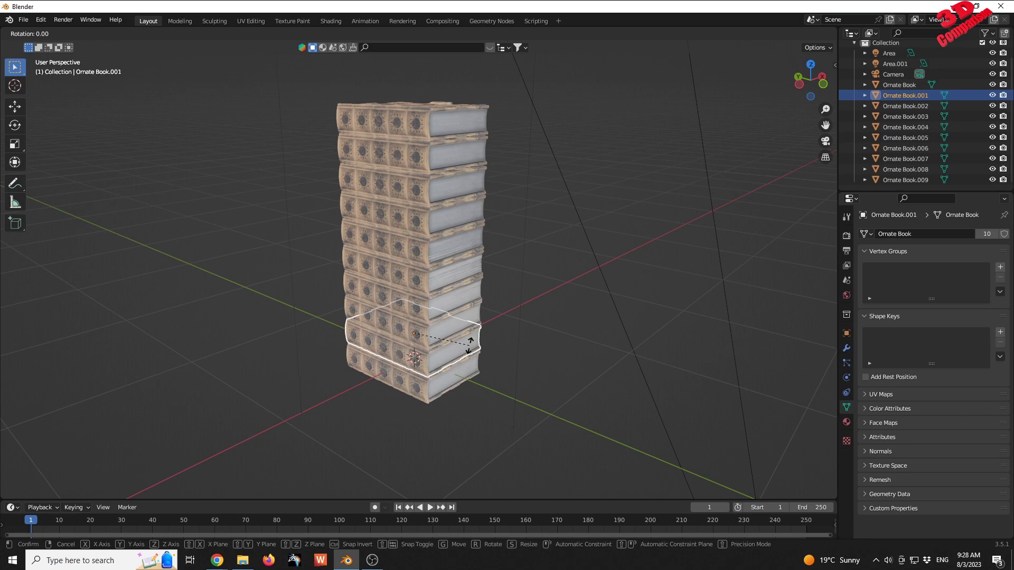
key("z")
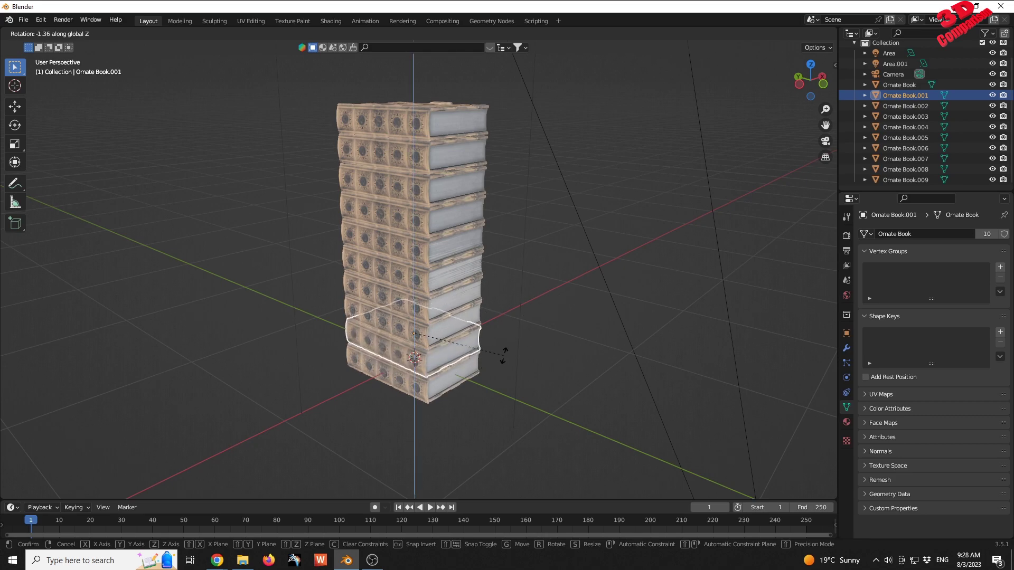
left_click(495, 364)
Rotate the fourth book from the bottom about 13.9° around the global Z axis
left_click(460, 298)
key("r")
key("z")
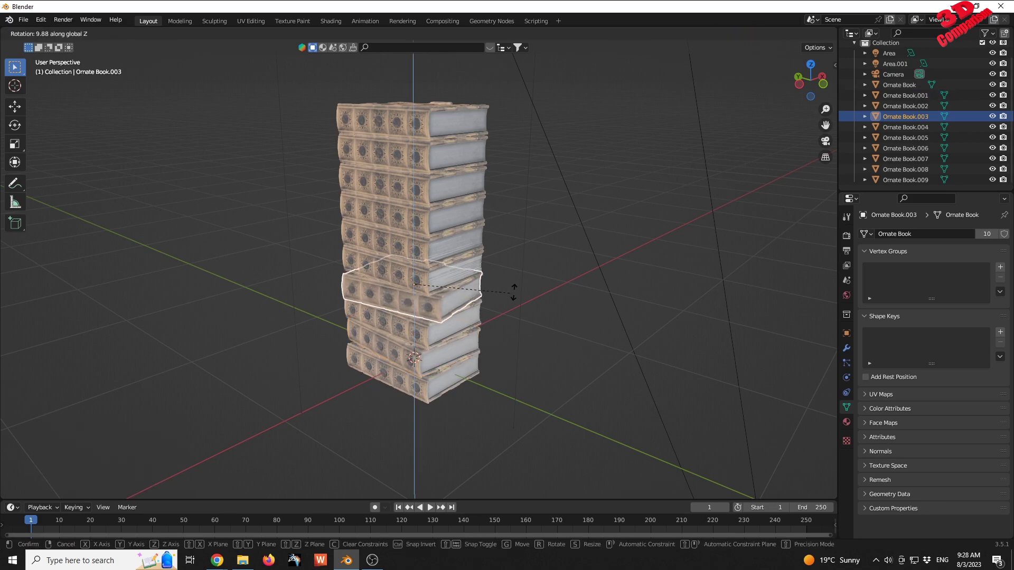
left_click(538, 297)
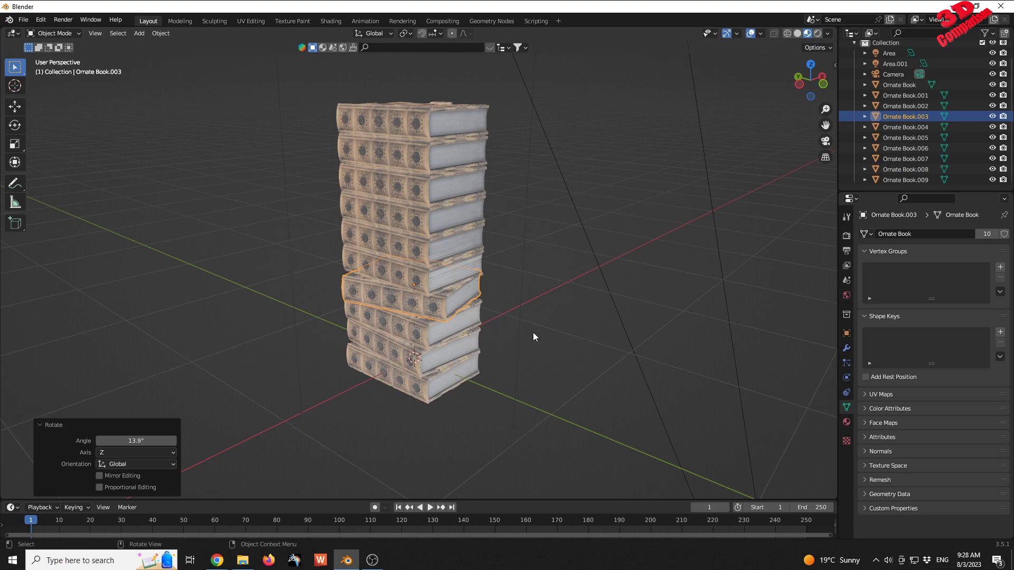
Shift the rotated fourth book about -0.09 m along global X and about 0.066 m along global Y
key("g")
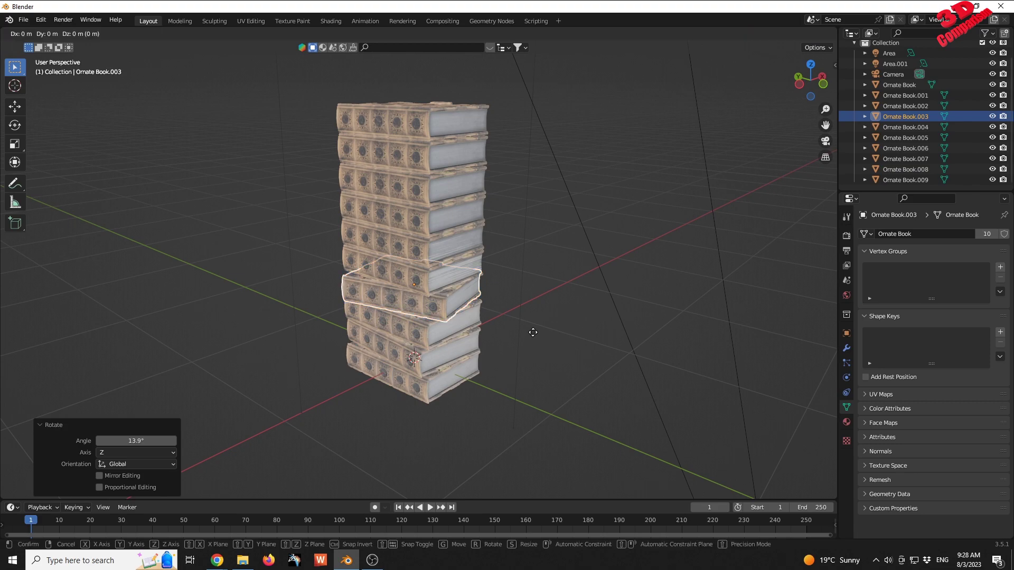
key("x")
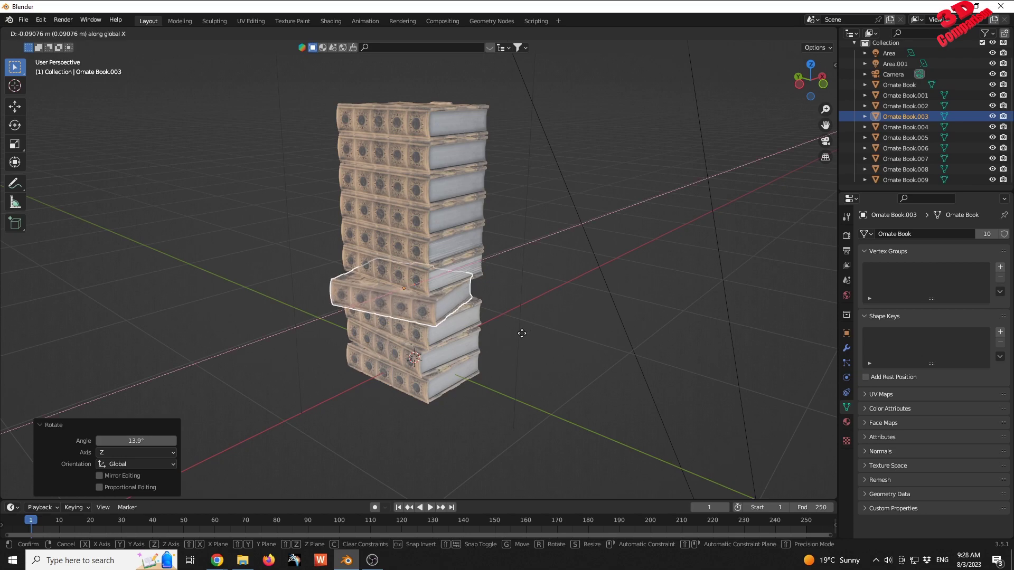
left_click(522, 334)
key("g")
key("z")
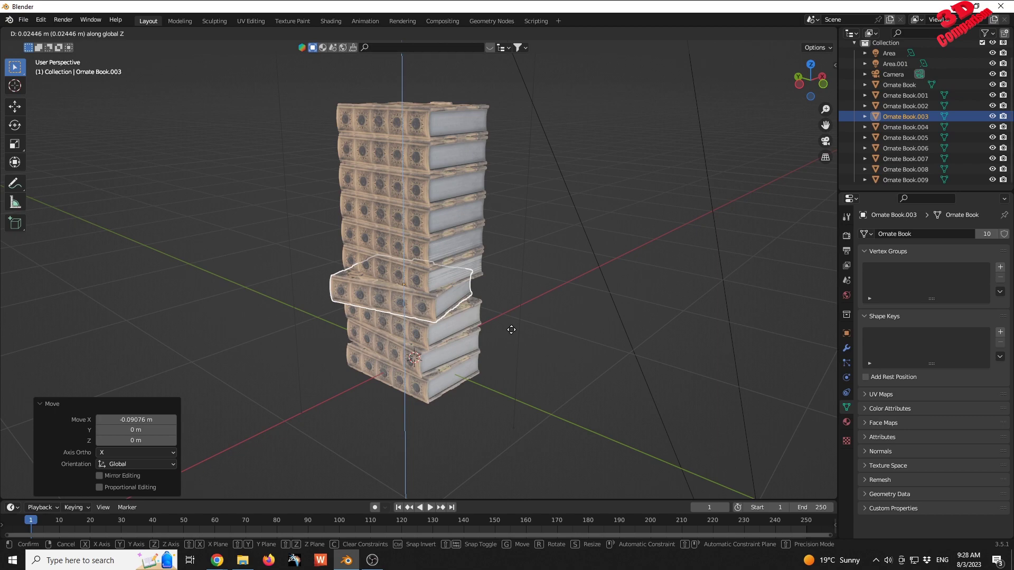
right_click(509, 334)
key("g")
key("y")
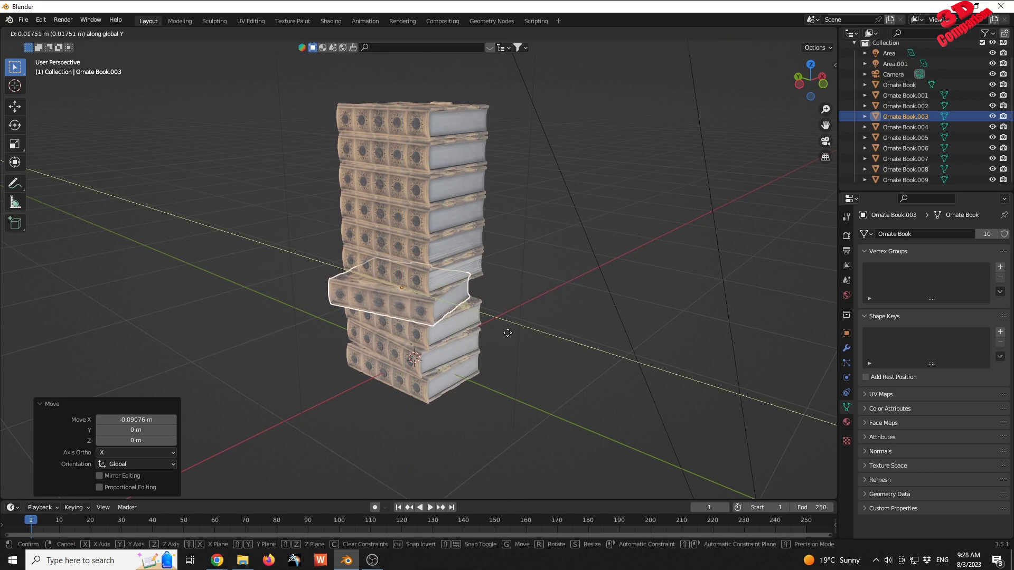
left_click(504, 326)
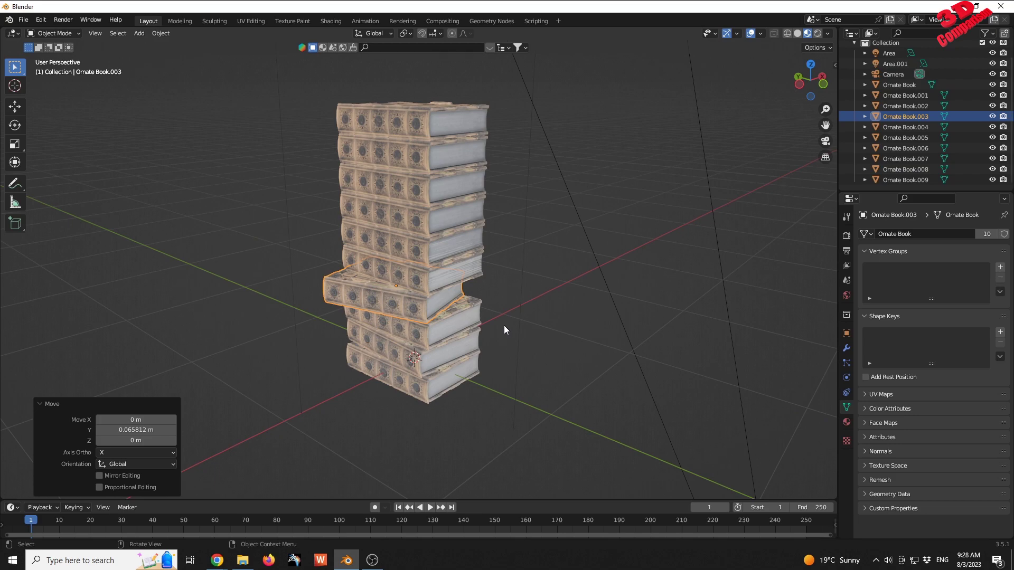
Undo the manual moves and rotations of the individual books in the stack
key("ctrl+z")
key("ctrl+z")
key("ctrl+z")
key("ctrl+z")
key("ctrl+z")
key("ctrl+z")
key("ctrl+z")
key("ctrl+z")
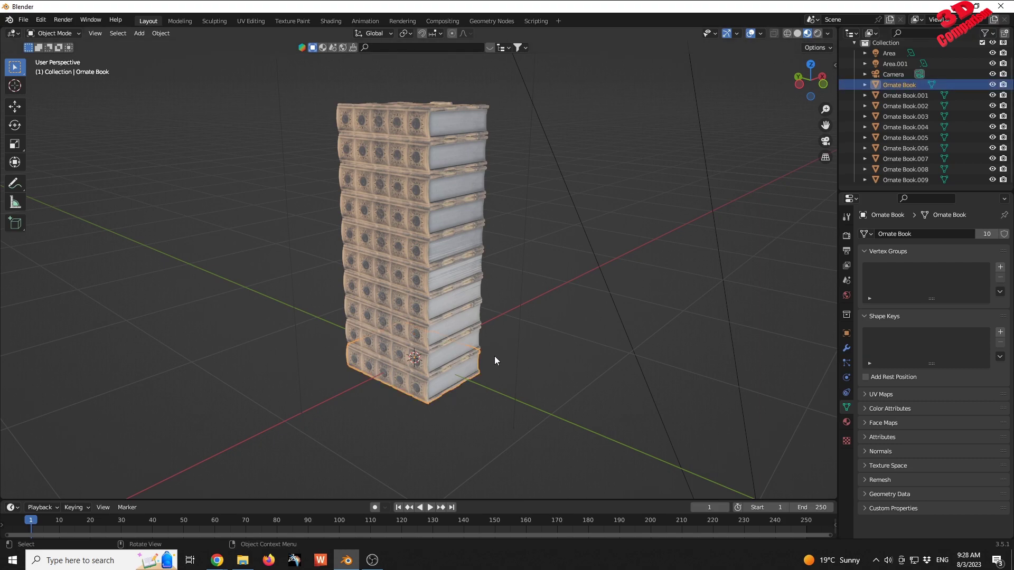
Select all ten books from Ornate Book to Ornate Book.009 and run Randomize Transform on them
left_click(907, 85)
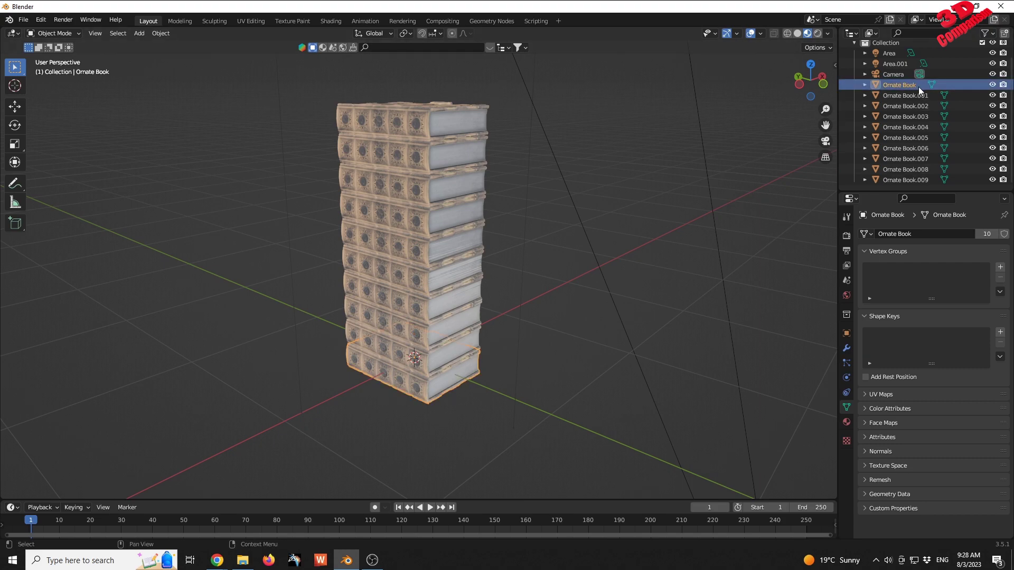
left_click(917, 180, "shift")
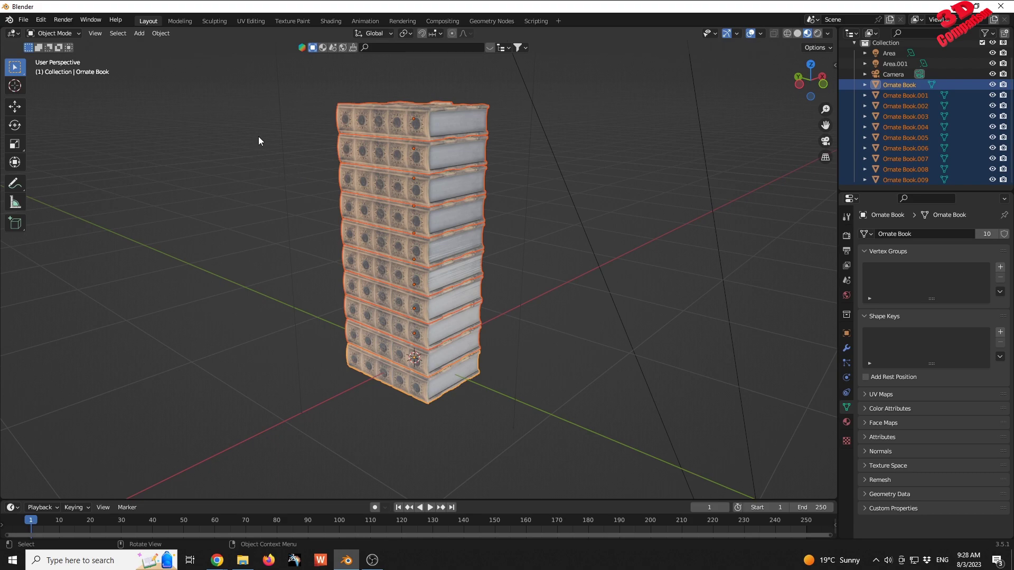
left_click(163, 33)
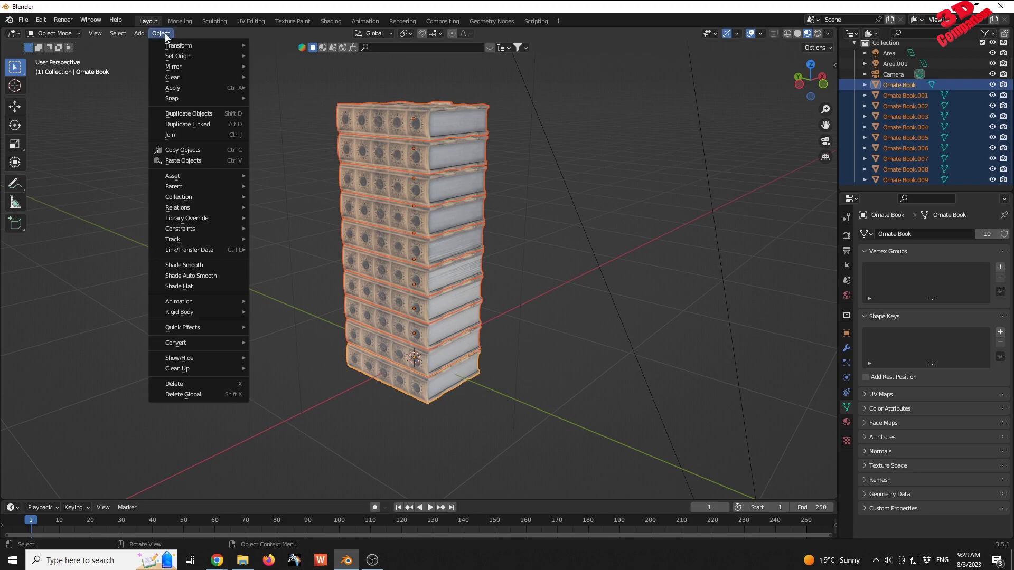
mouse_move(173, 42)
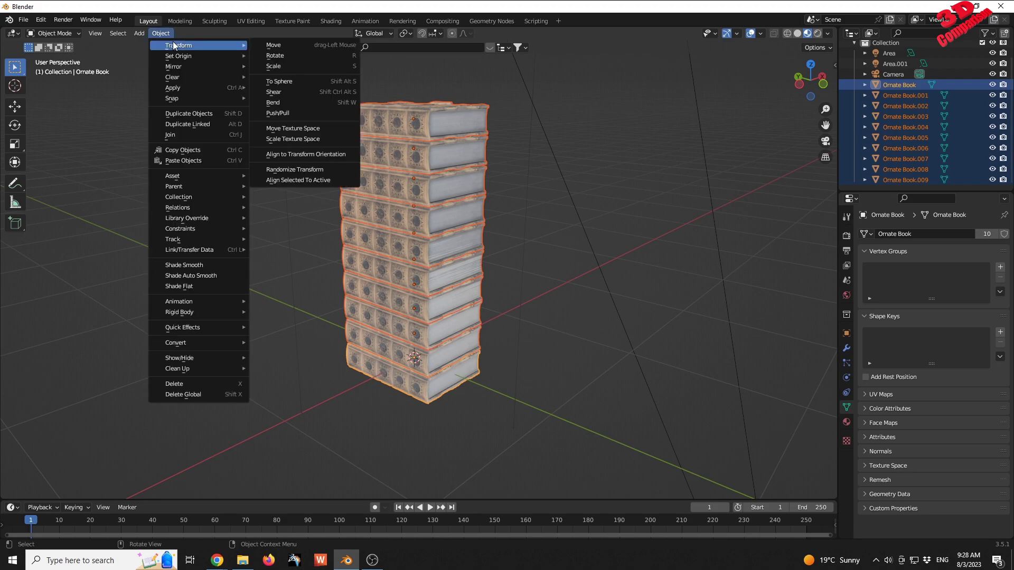
left_click(340, 170)
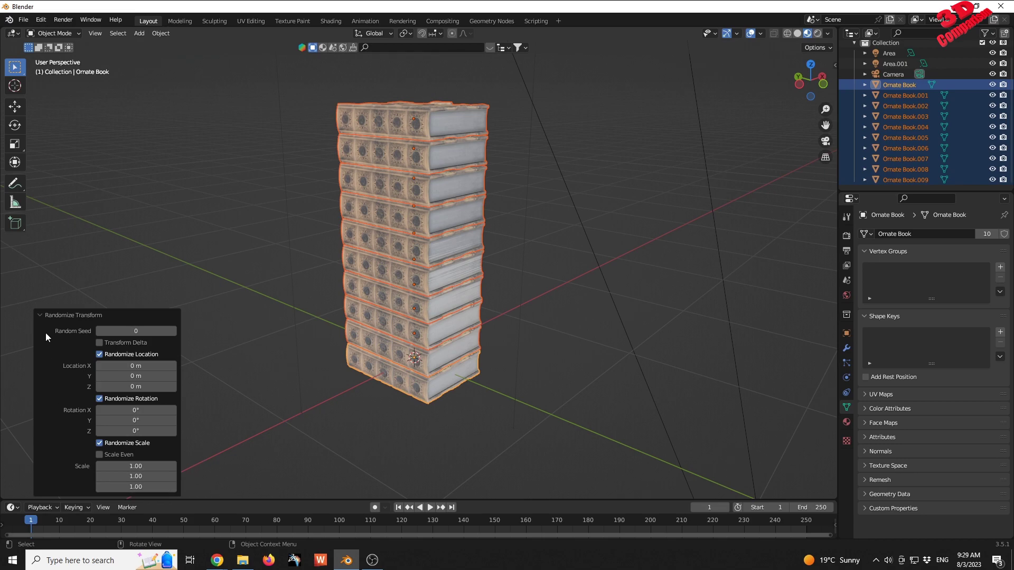
Collapse the docked Randomize Transform settings and bring them up as a floating popup beside the stack
left_click(42, 316)
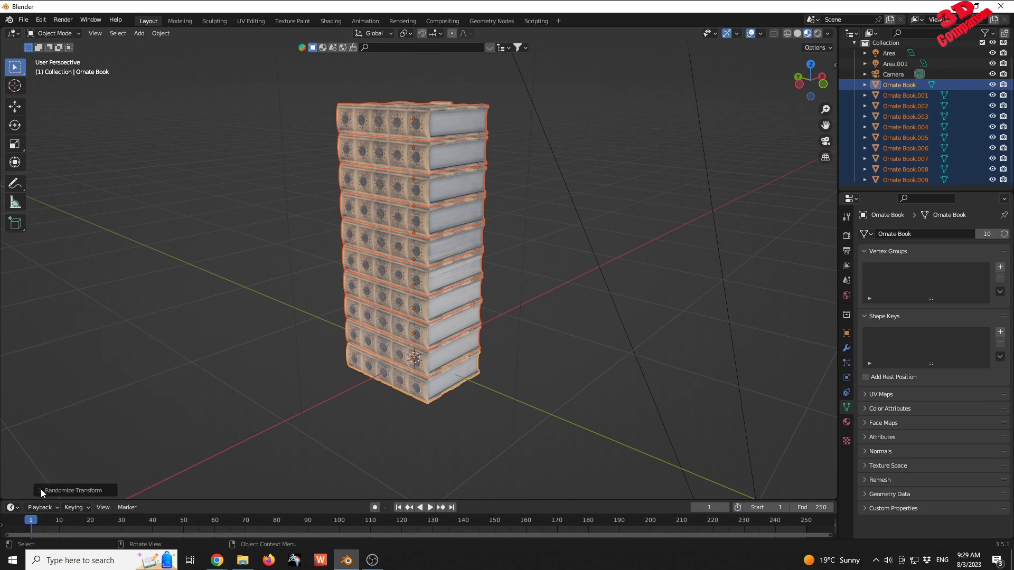
left_click(41, 491)
left_click(46, 316)
key("F9")
key("F9")
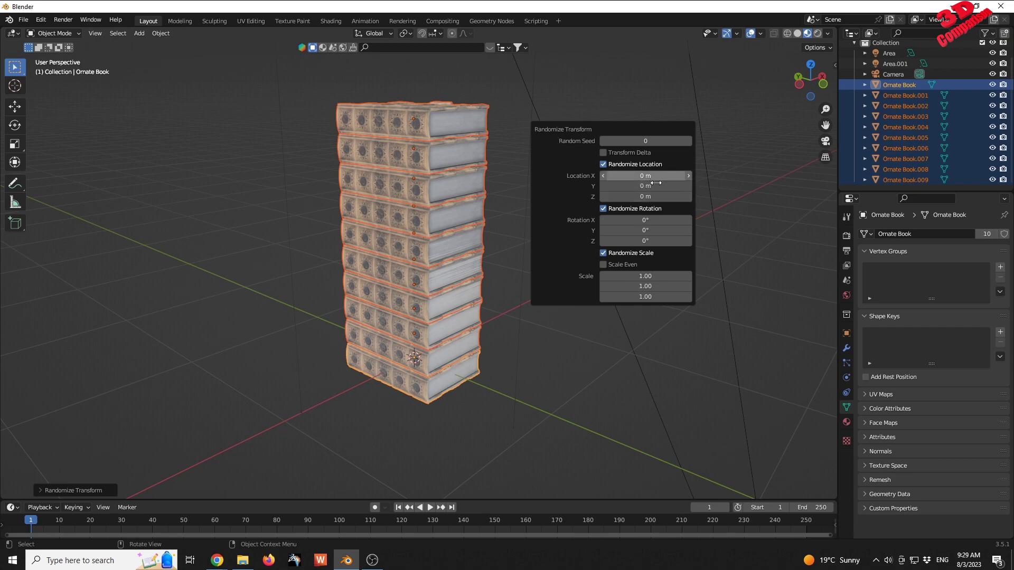
Set the randomized Z rotation of the selected books to 55°
left_click(653, 241)
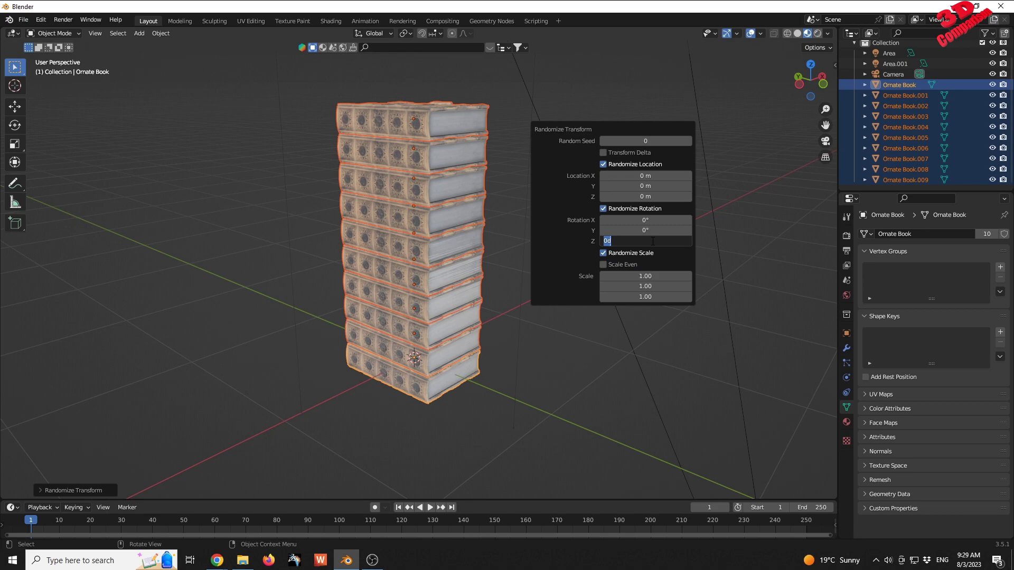
type("55")
key("Tab")
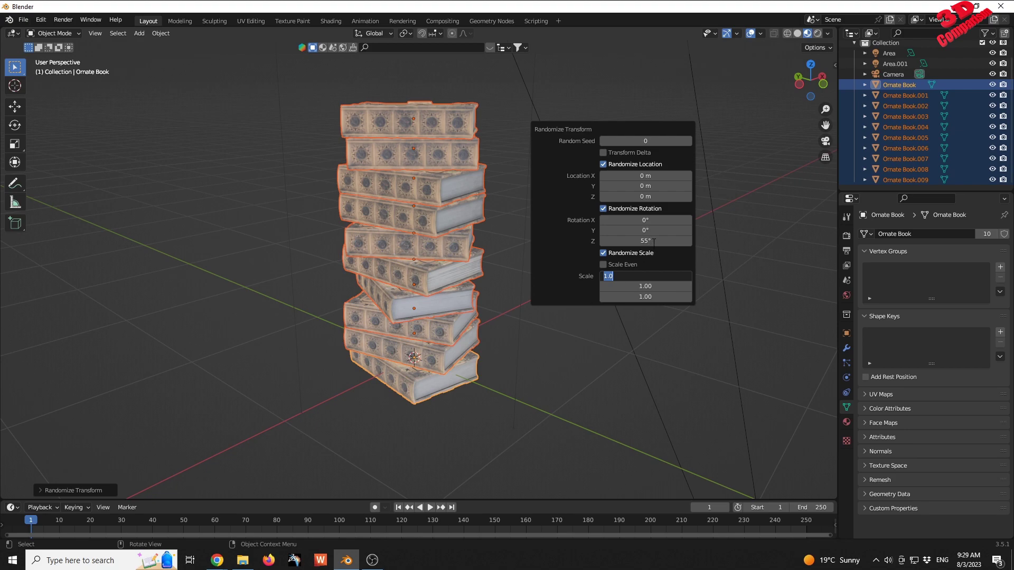
Try random seeds up to 7 for the book stack and settle on seed 1
left_click(686, 142)
left_click(690, 141)
left_click(690, 141)
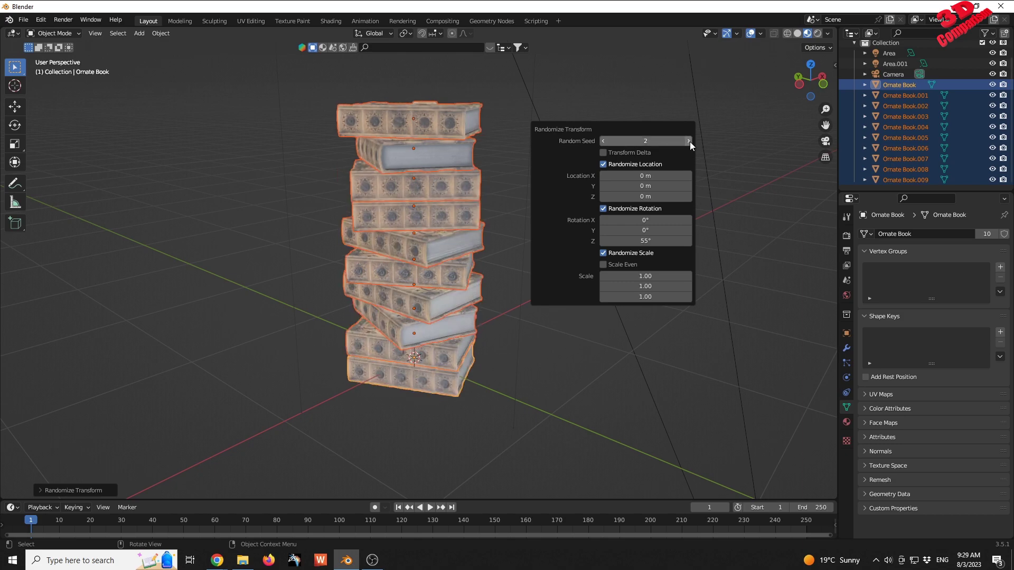
left_click(689, 141)
left_click(690, 142)
left_click(689, 141)
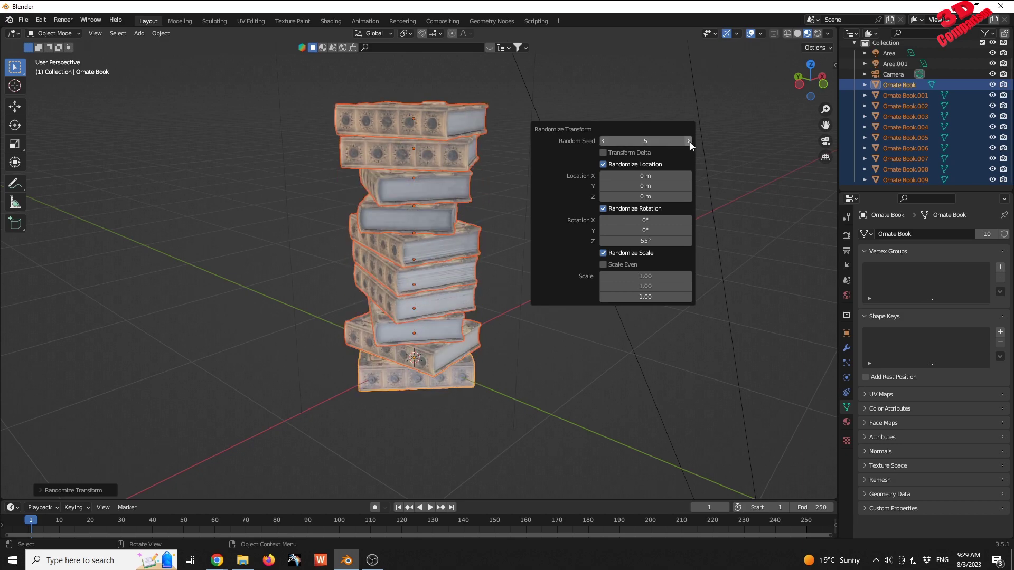
left_click(690, 141)
left_click(690, 141)
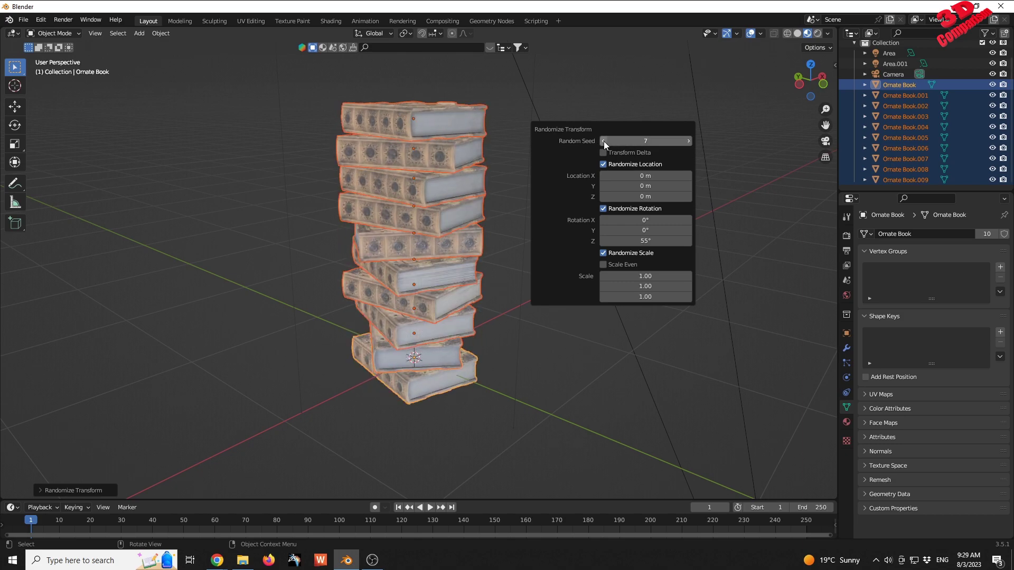
left_click(603, 141)
left_click(603, 141)
left_click(604, 141)
left_click(604, 141)
left_click(603, 141)
left_click(604, 142)
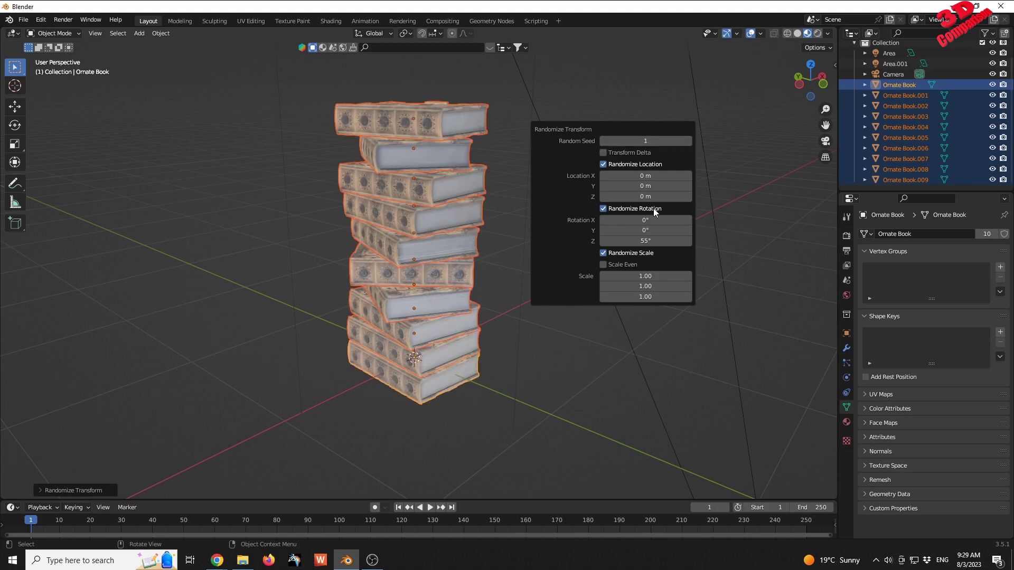
Set the randomized Z rotation of the selected books to 180°
left_click(665, 241)
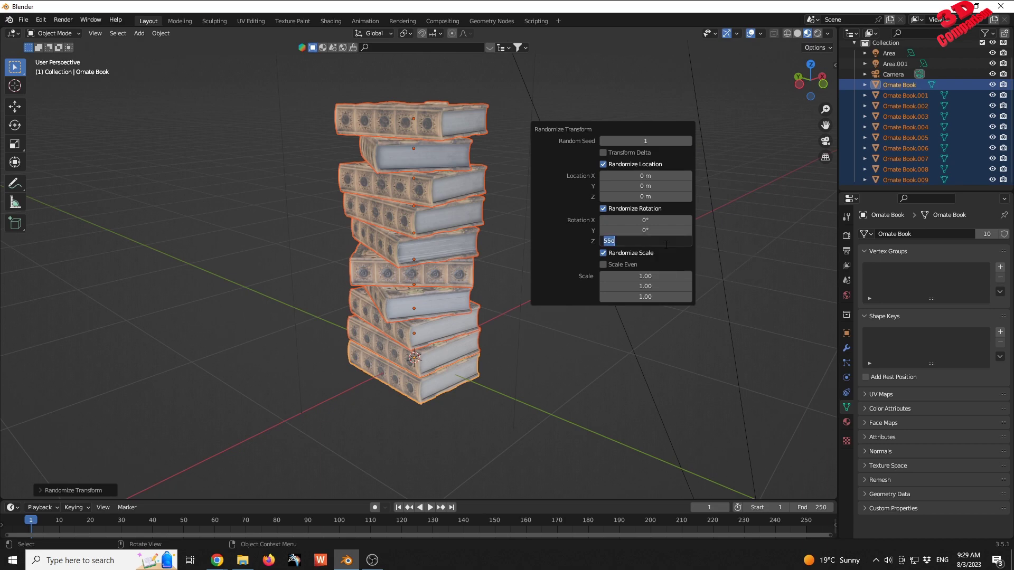
type("180")
key("Tab")
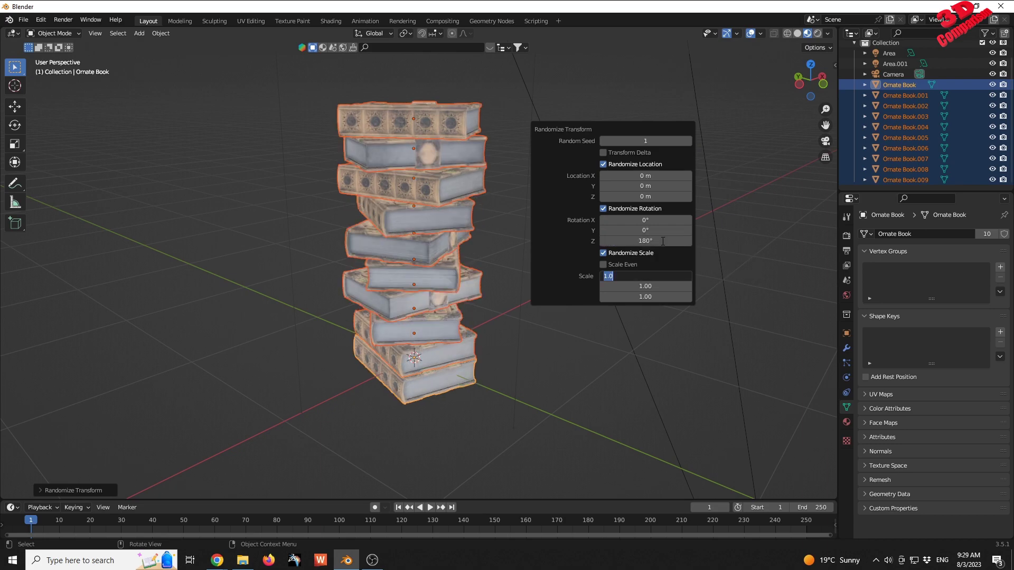
left_click(646, 243)
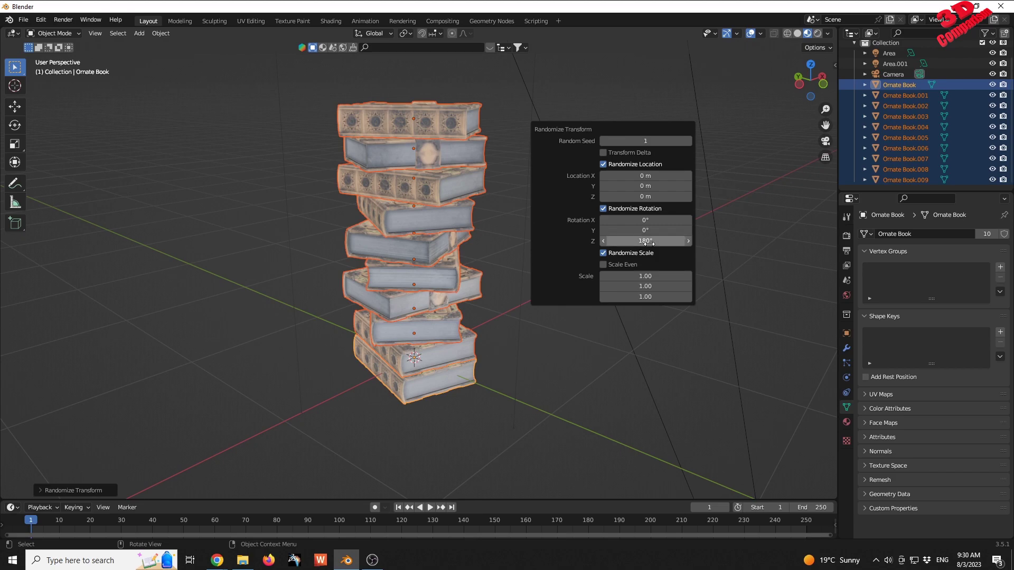
type("180")
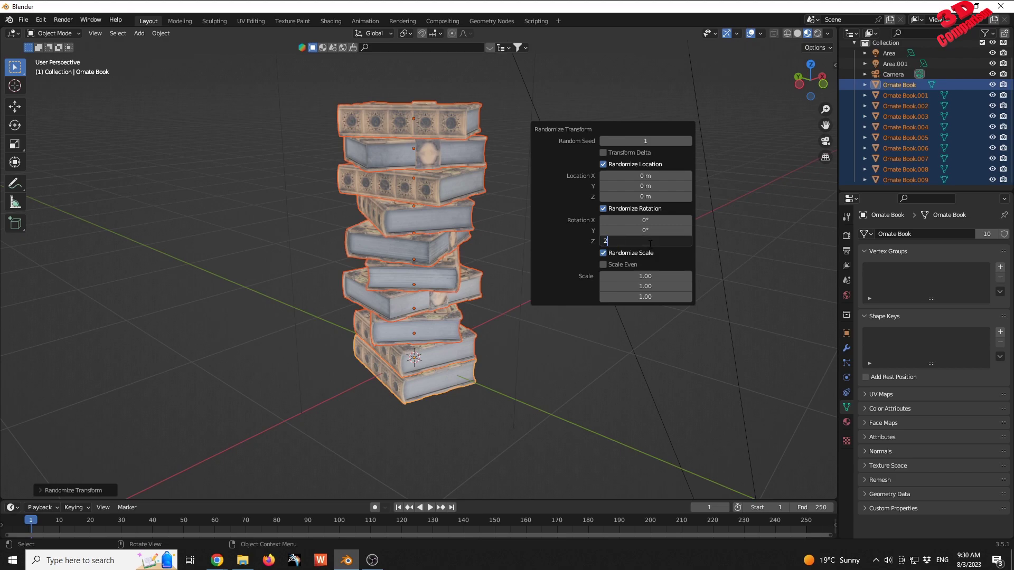
key("Tab")
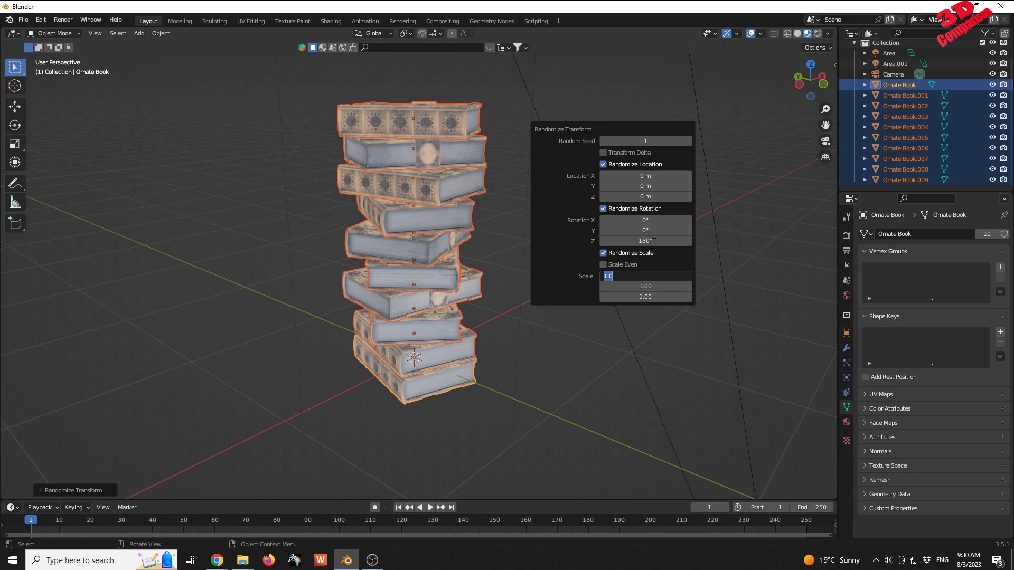
Set the randomized Z rotation of the selected books to -180°
left_click(653, 241)
type("-180")
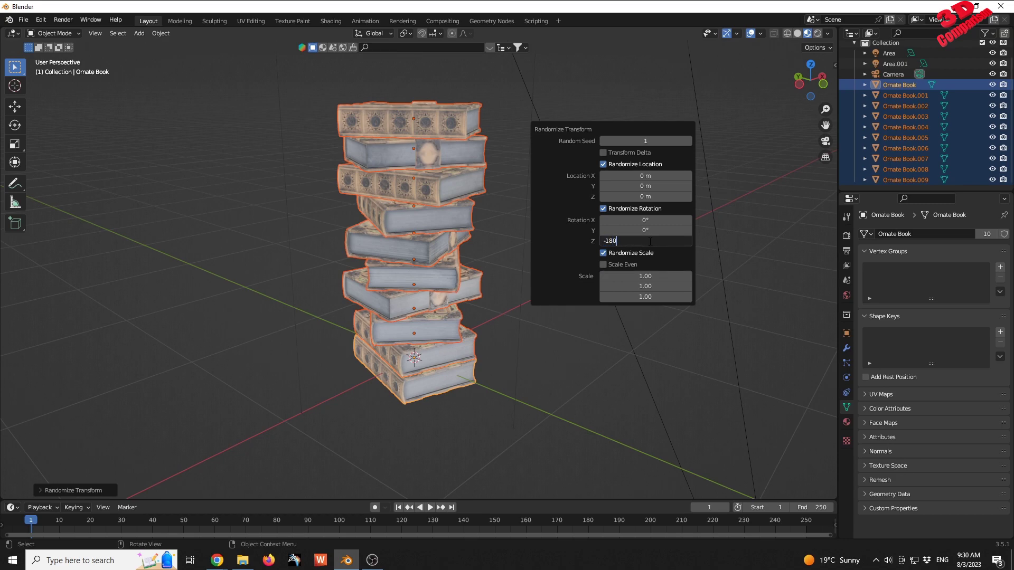
key("Tab")
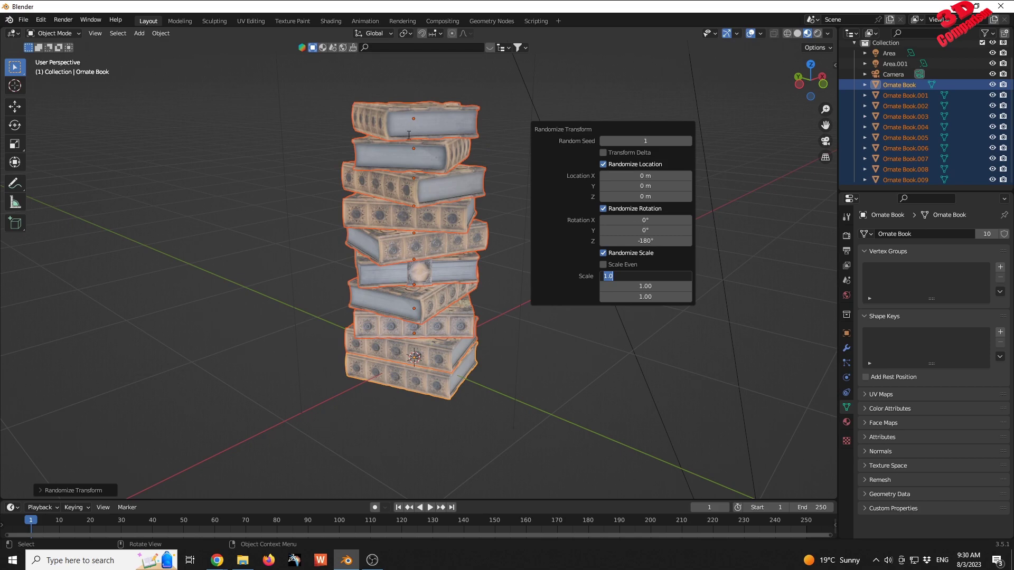
Set the randomized Z rotation of the books to 45° and change the random seed to 2
left_click(652, 241)
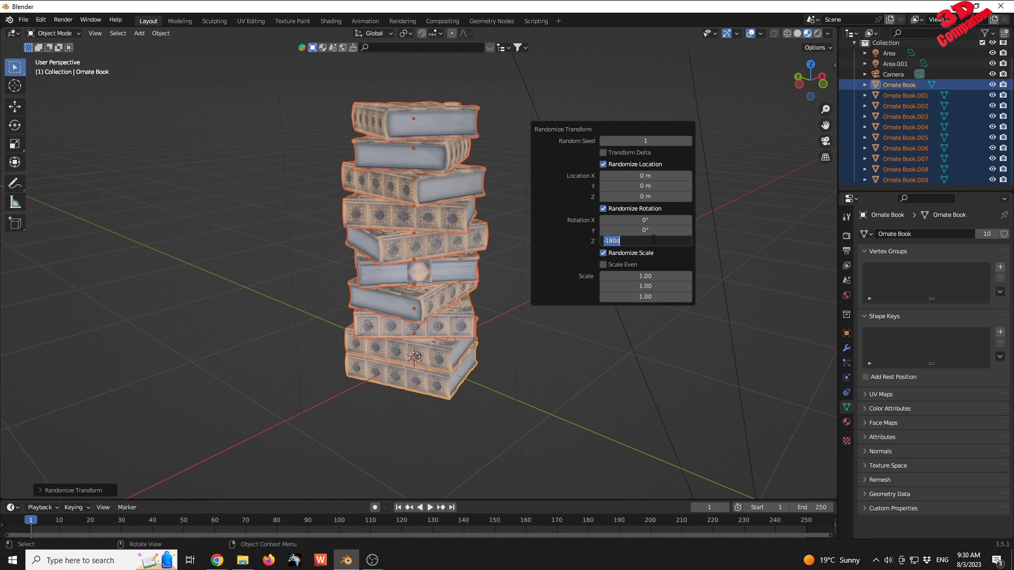
type("45")
key("Tab")
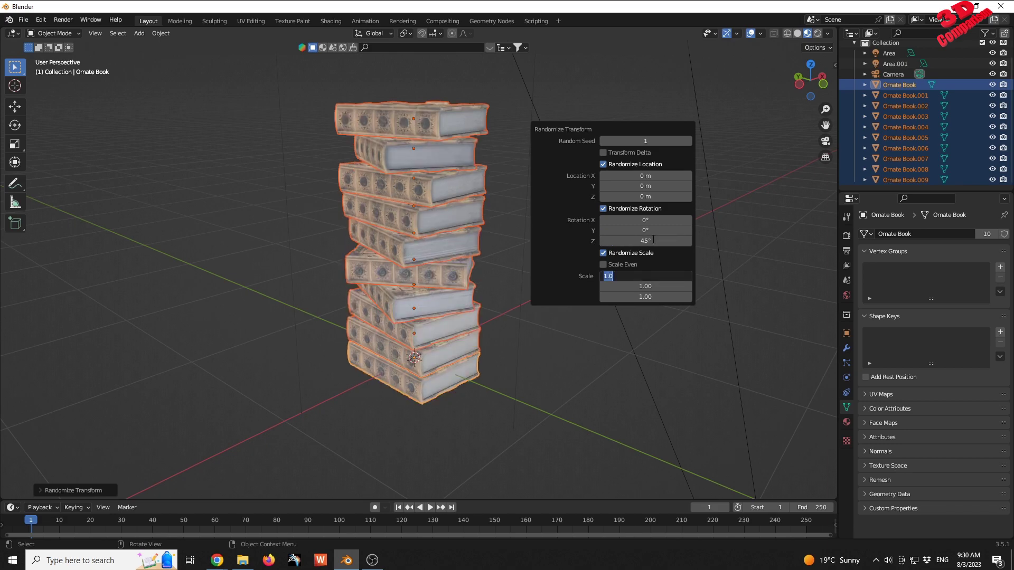
left_click(689, 141)
left_click(689, 141)
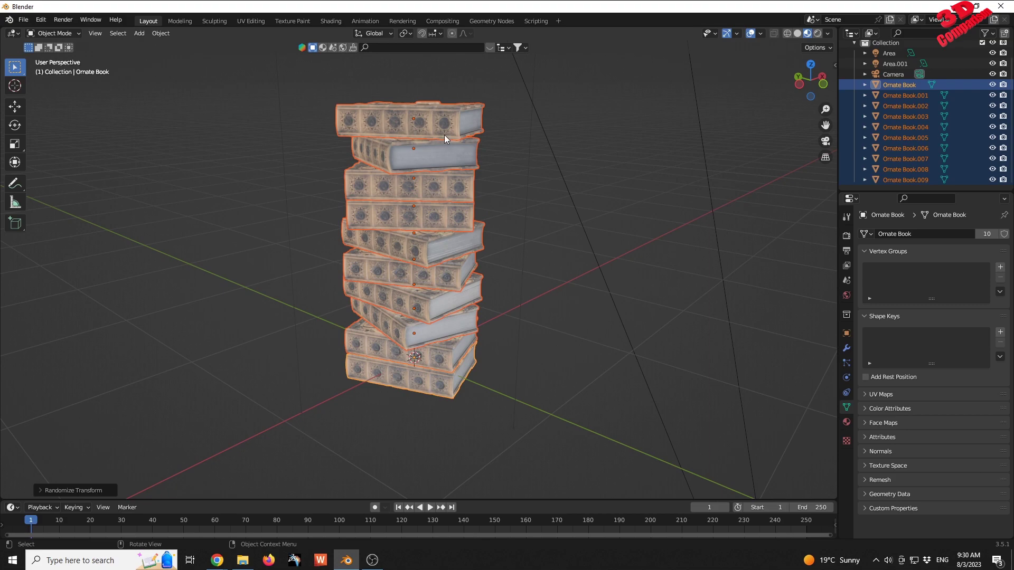
Expand the docked Randomize Transform settings and set the randomized location to 0.05 m on both X and Y
left_click(39, 490)
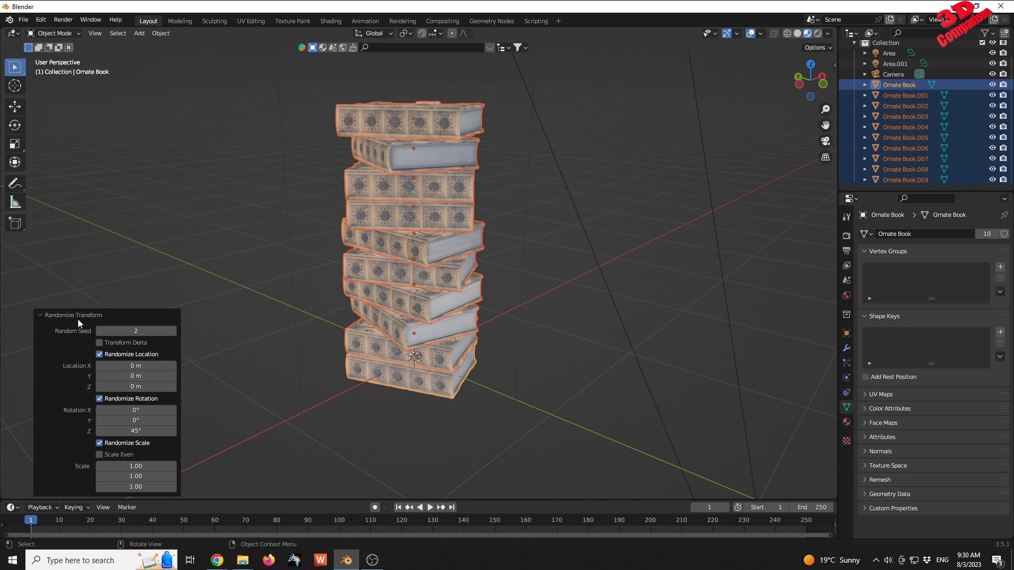
left_click(138, 365)
type("0.05")
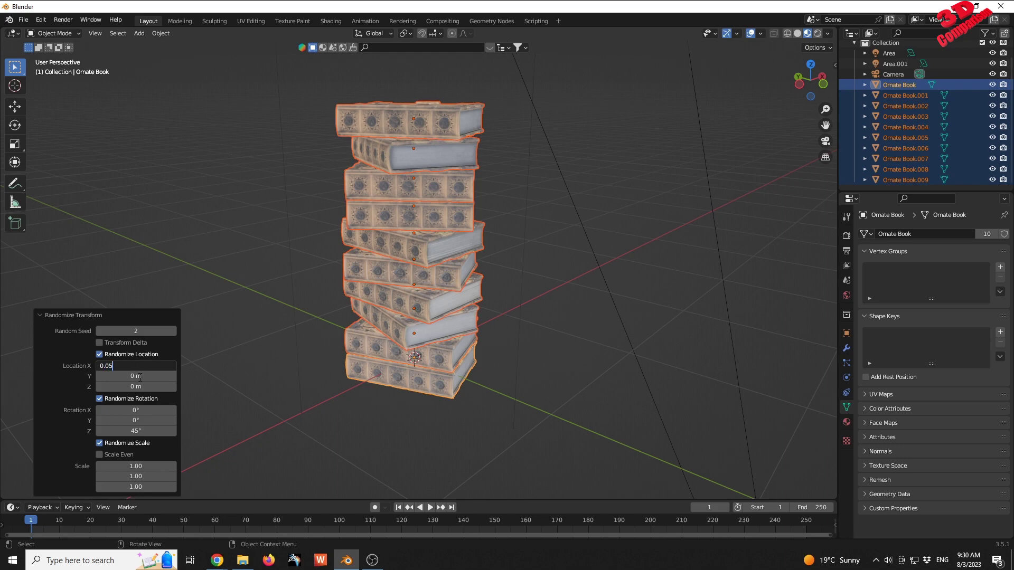
key("Return")
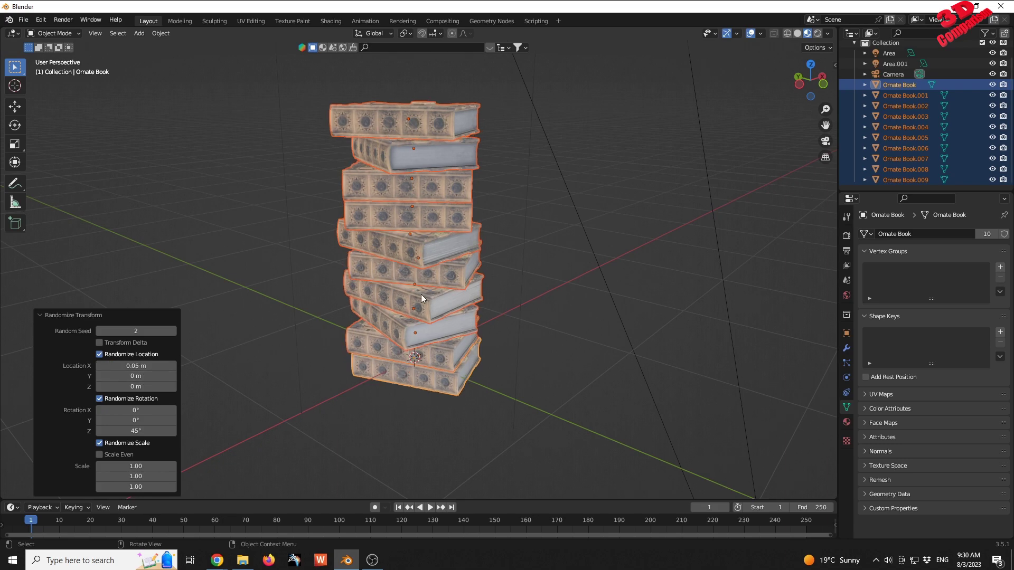
left_click(138, 376)
type("0.0")
type("5")
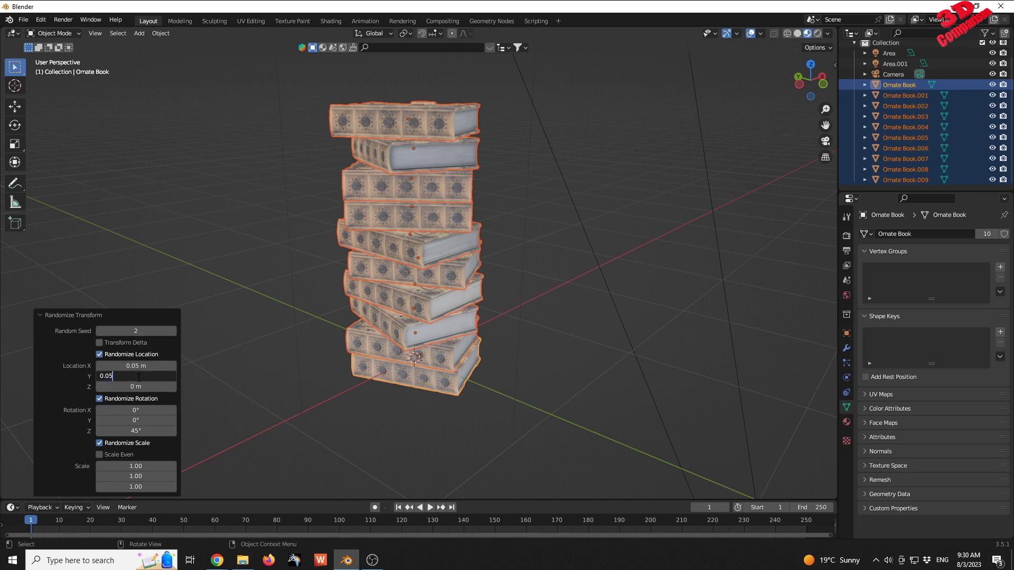
key("Return")
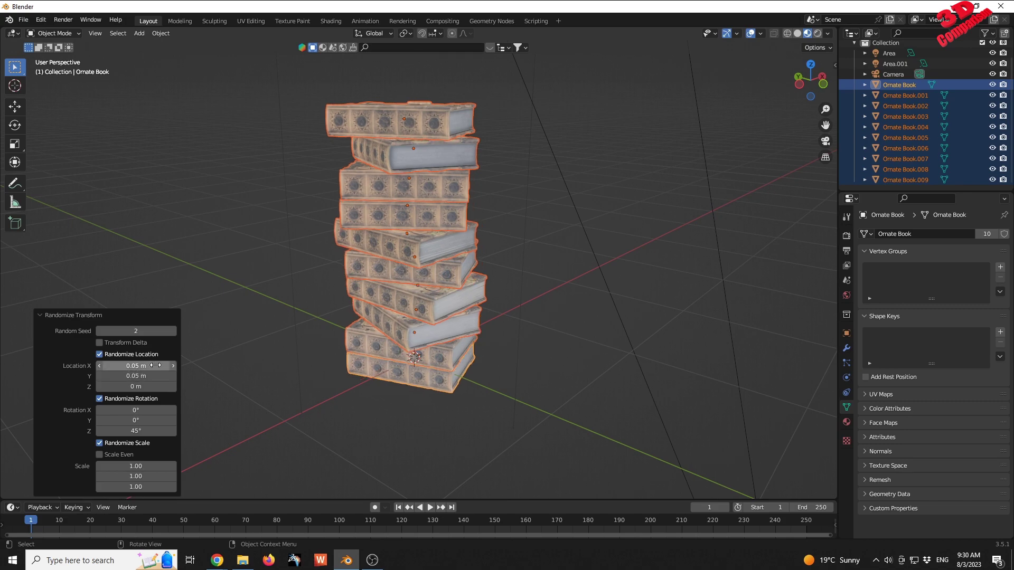
Advance the random seed of the book stack to 8, and deselect all the books
left_click(174, 331)
left_click(173, 331)
left_click(173, 330)
left_click(173, 331)
left_click(174, 331)
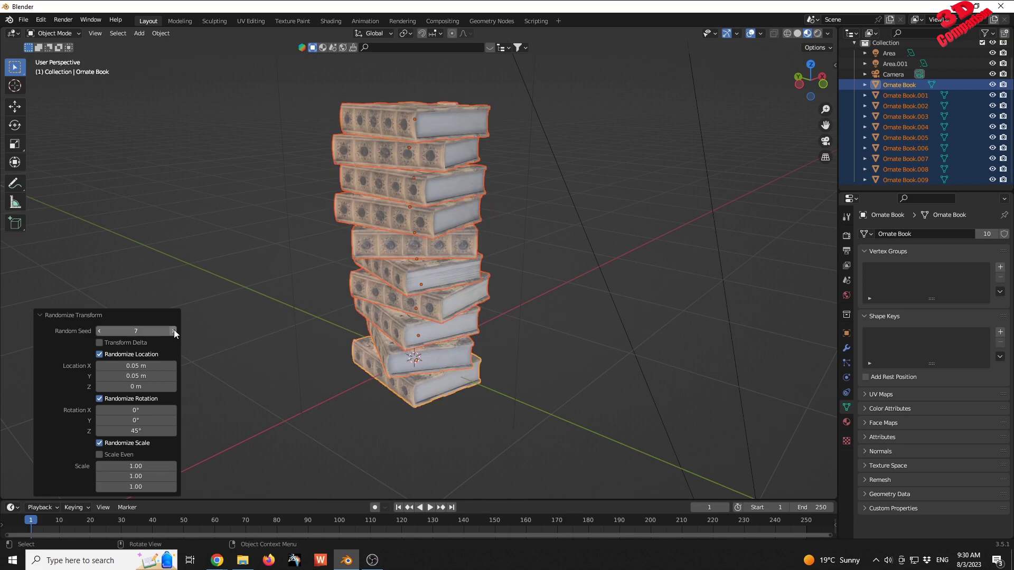
left_click(174, 331)
left_click(243, 235)
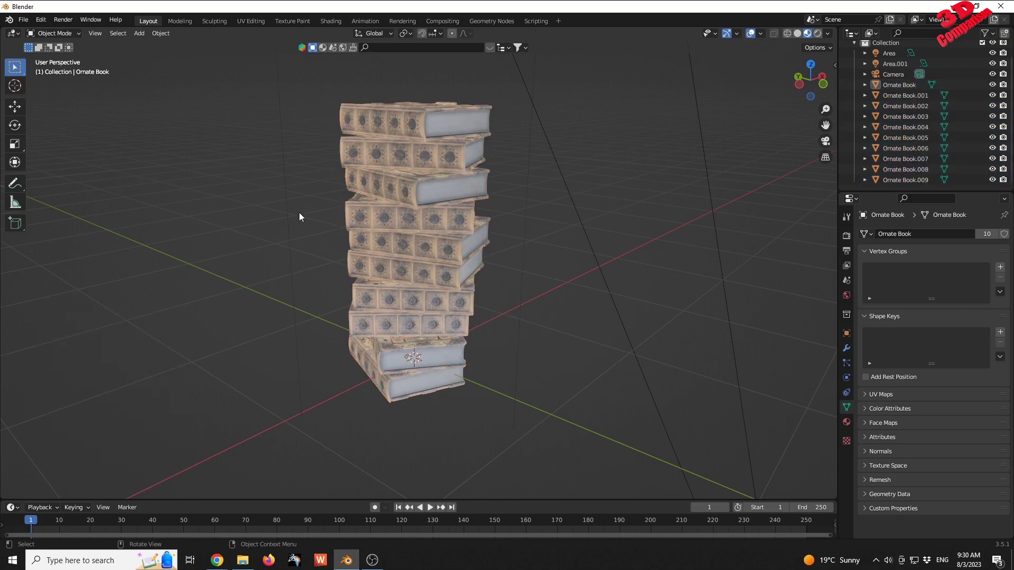
Render the scene to check the shuffled book stack, and close the render window
middle_click_drag(441, 213, 375, 211)
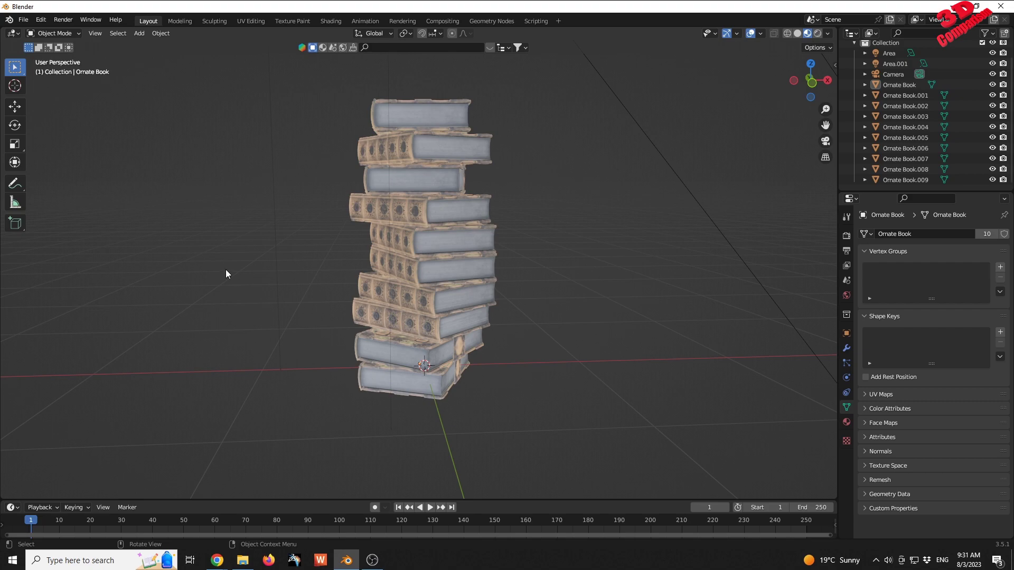
key("F12")
left_click(1001, 5)
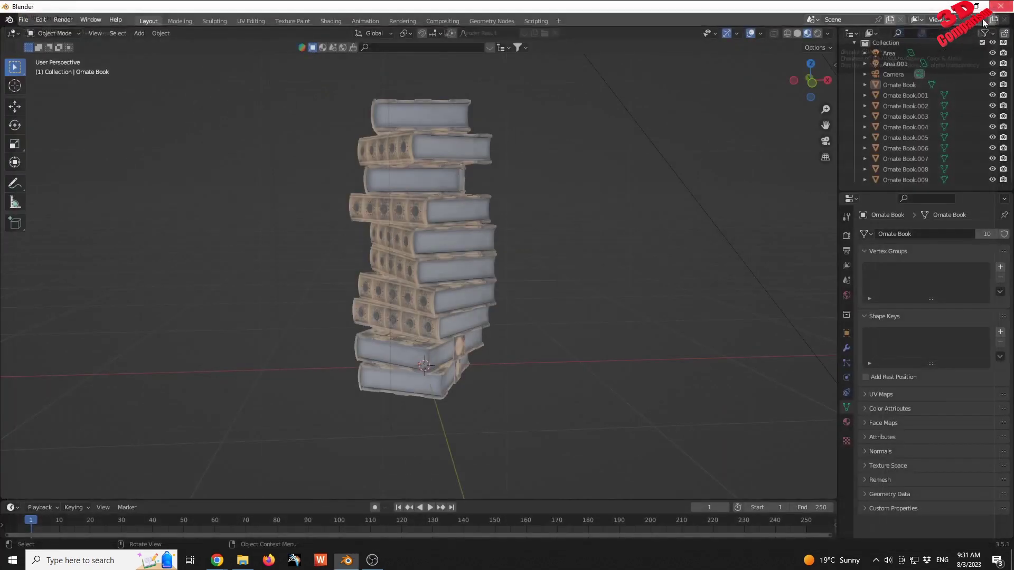
Select the Area light and bring up the floating Randomize Transform settings, moved clear of the book stack
left_click(889, 53)
key("F9")
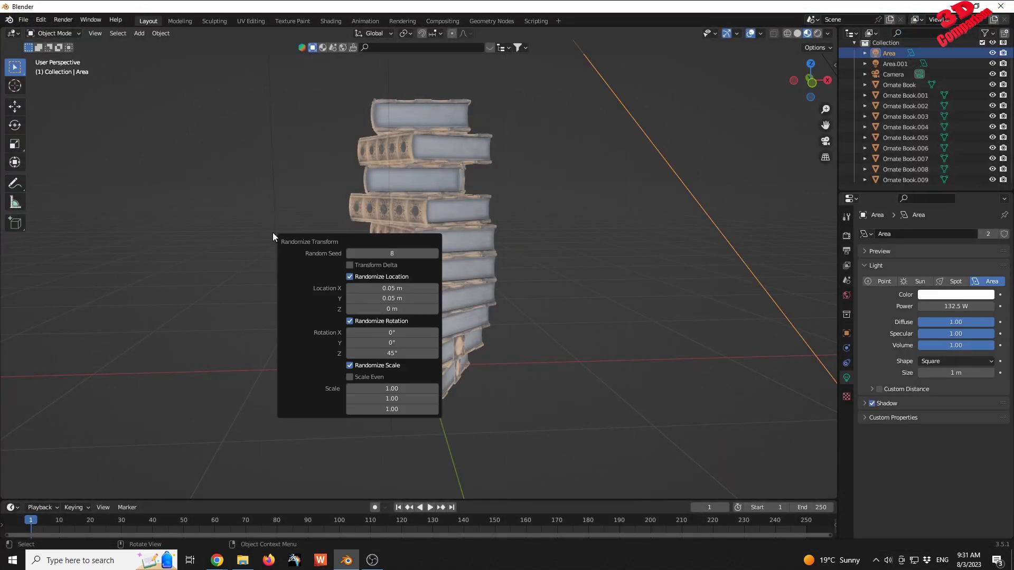
left_click_drag(342, 236, 134, 235)
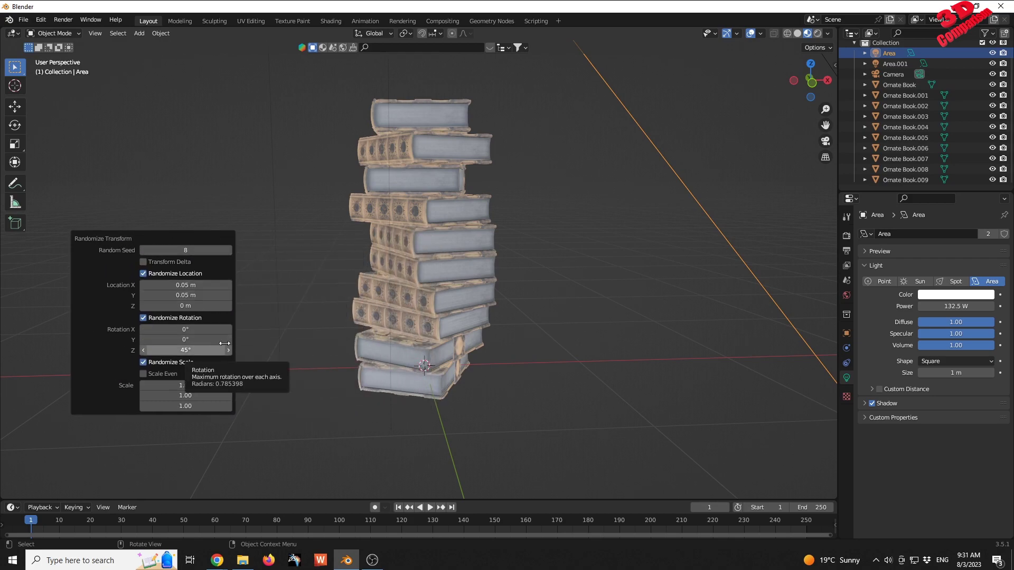
Advance the random seed to 13 and view the rearranged books from another side and higher up
left_click(231, 250)
left_click(231, 250)
left_click(231, 250)
left_click(231, 250)
middle_click_drag(240, 191, 260, 262)
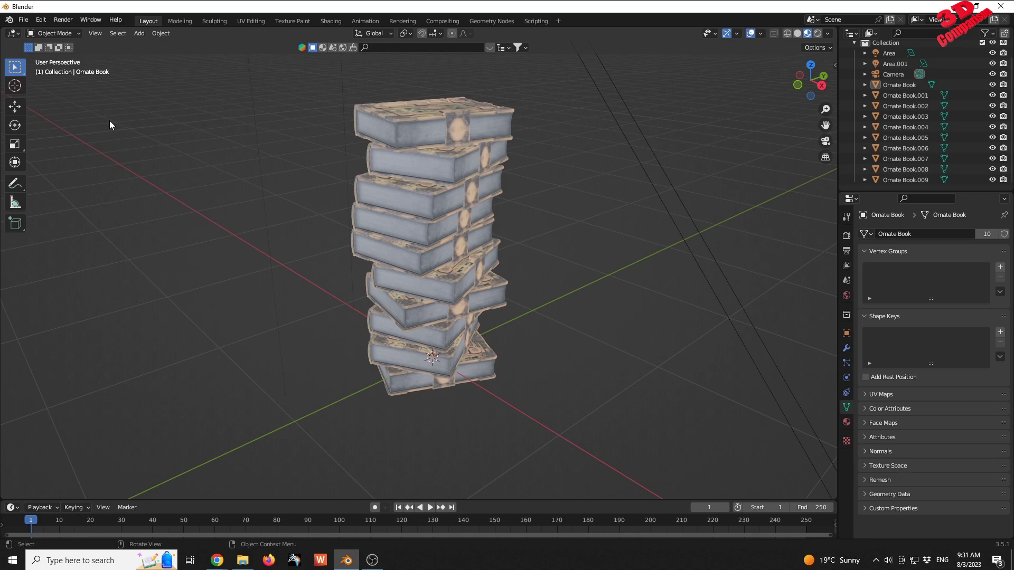
Bring the floating Randomize Transform settings back and raise the random seed to 17
key("F9")
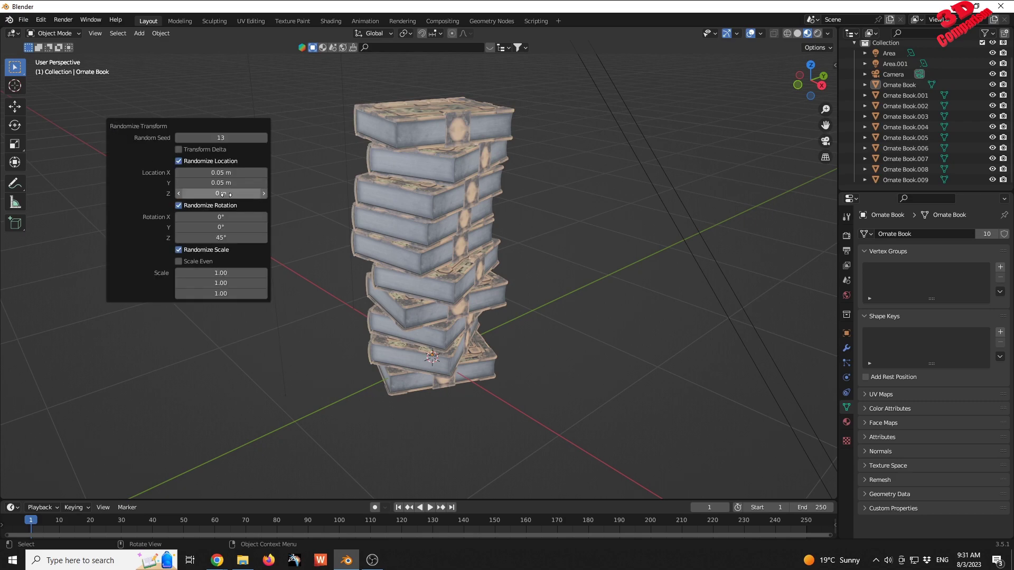
left_click(264, 138)
left_click(263, 138)
left_click(264, 138)
left_click(264, 138)
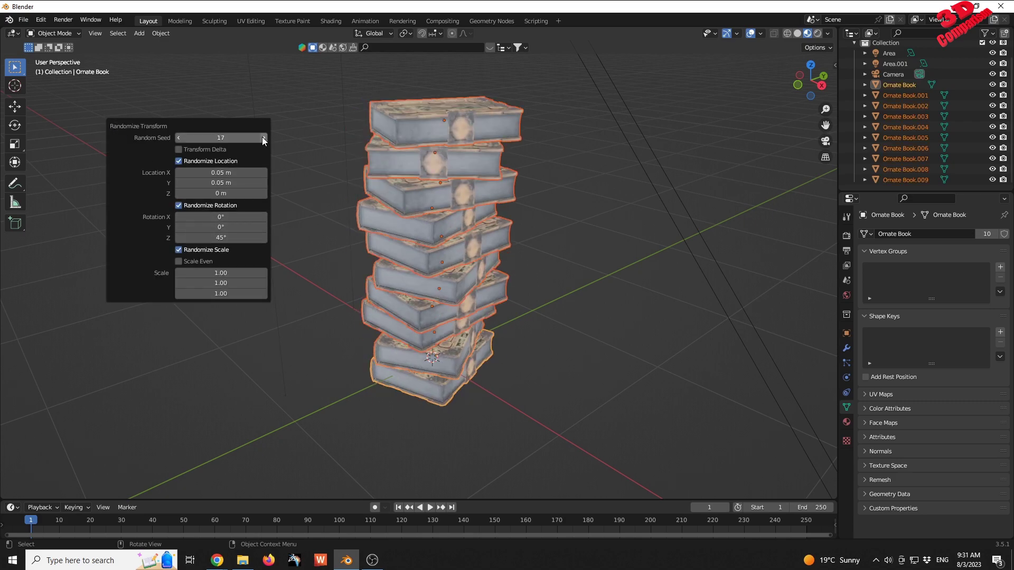
Set the randomized Z rotation of the books to 80°
left_click(239, 239)
type("45d")
key("ctrl+a")
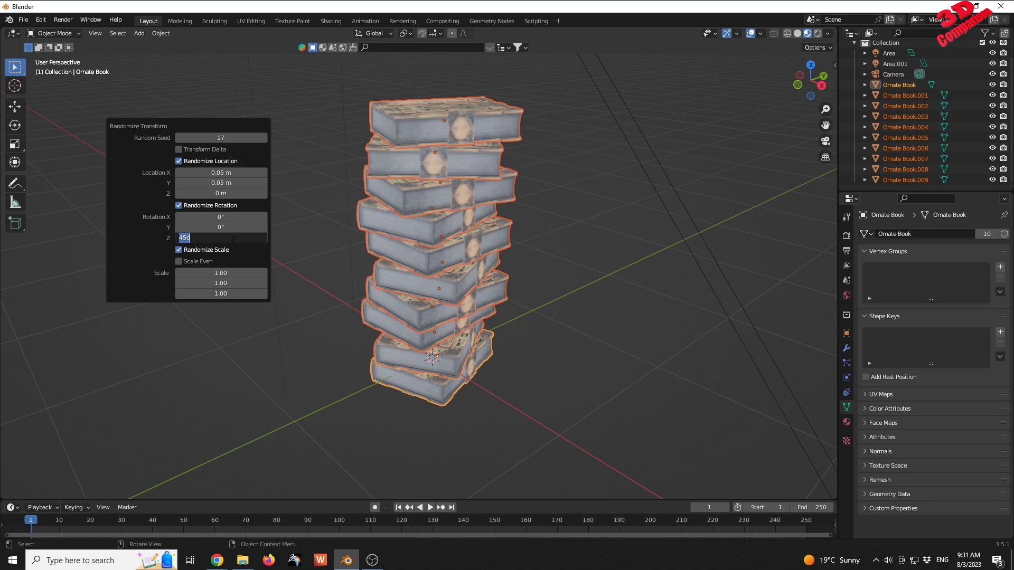
type("80")
key("Tab")
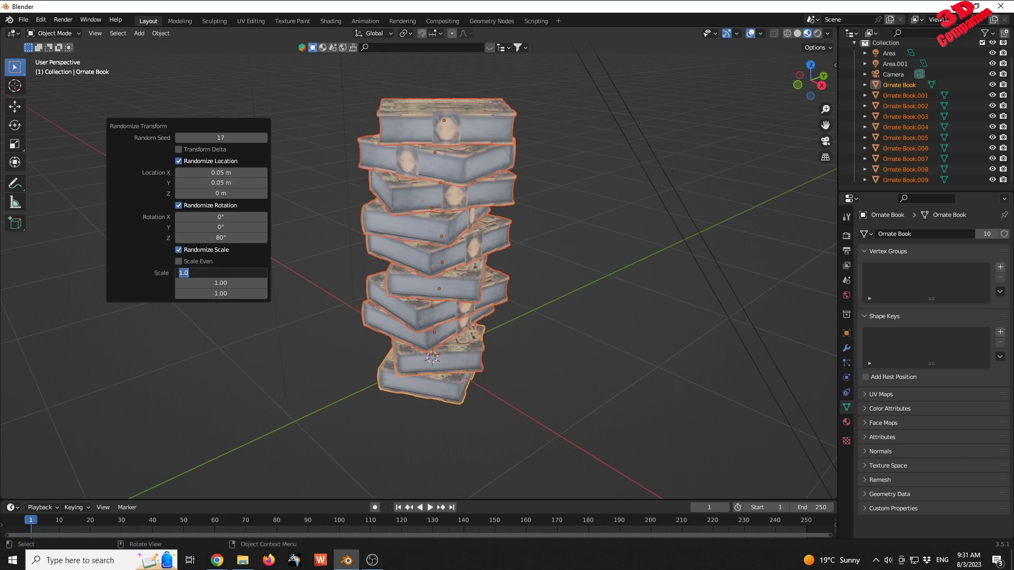
Step through several higher random seeds with the 80° rotation and check the resulting stack from another side
left_click(266, 140)
left_click(264, 138)
left_click(264, 138)
left_click(264, 138)
left_click(264, 138)
left_click(264, 138)
left_click(264, 138)
left_click(264, 138)
middle_click_drag(281, 163, 546, 245)
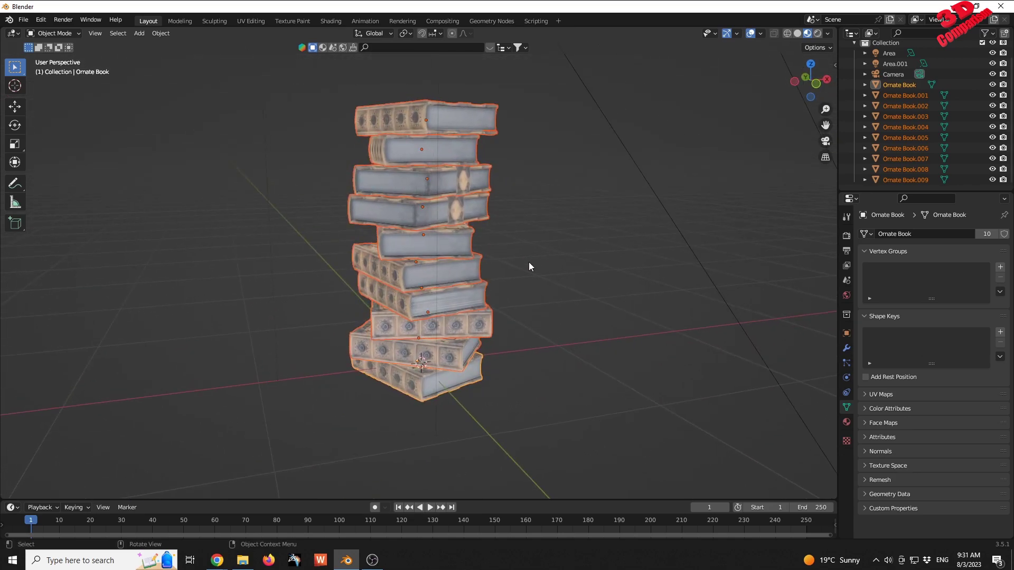